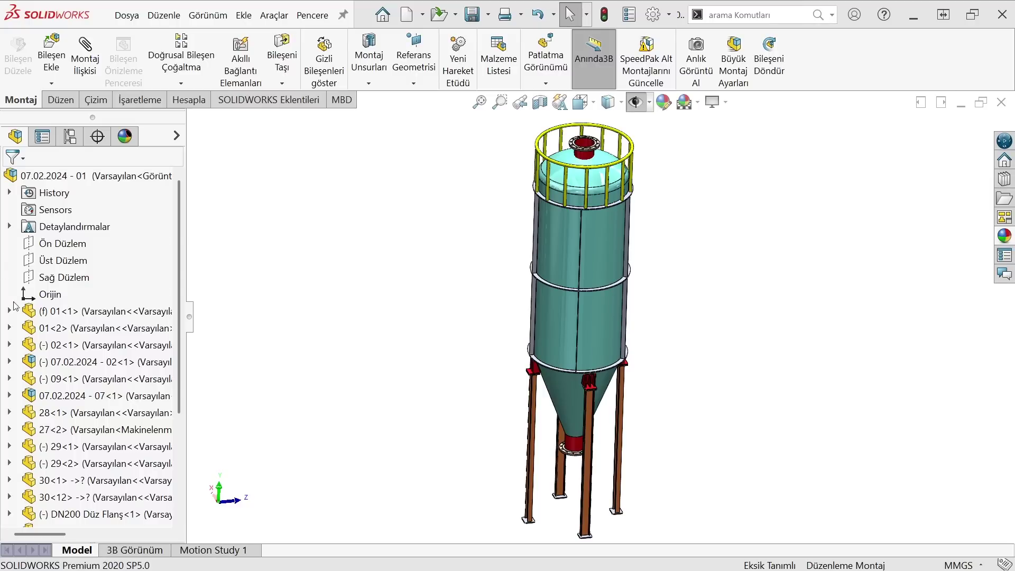
Orbit the silo around, then set it to the standard Front view.
{"action": "middle_click_drag", "start_coordinate": [542, 365], "coordinate": [608, 366]}
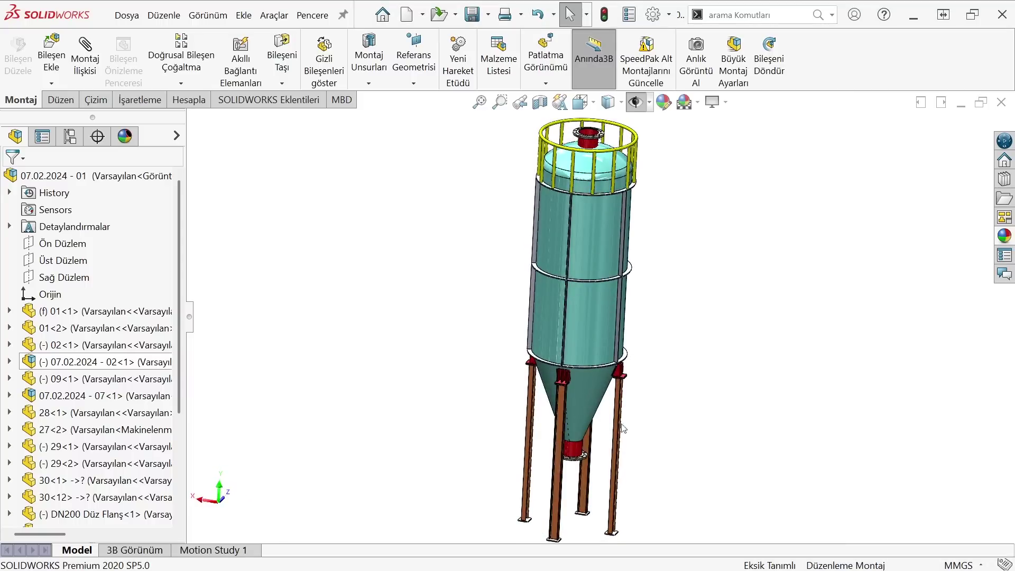
{"action": "mouse_move", "coordinate": [587, 429]}
{"action": "middle_mouse_down"}
{"action": "mouse_move", "coordinate": [598, 363]}
{"action": "mouse_move", "coordinate": [596, 407]}
{"action": "middle_mouse_up"}
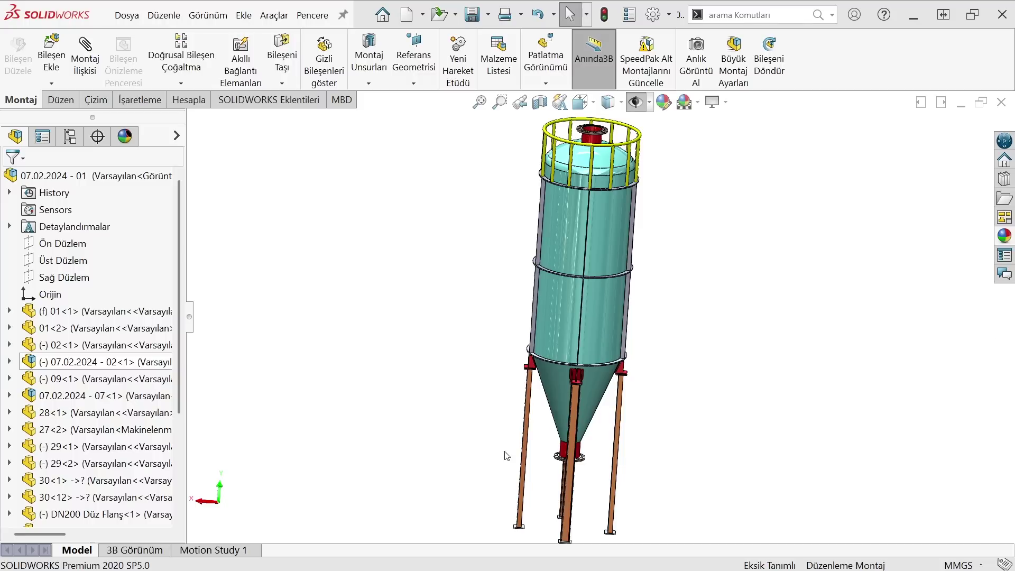
{"action": "mouse_move", "coordinate": [545, 268]}
{"action": "middle_mouse_down"}
{"action": "mouse_move", "coordinate": [532, 218]}
{"action": "mouse_move", "coordinate": [555, 259]}
{"action": "middle_mouse_up"}
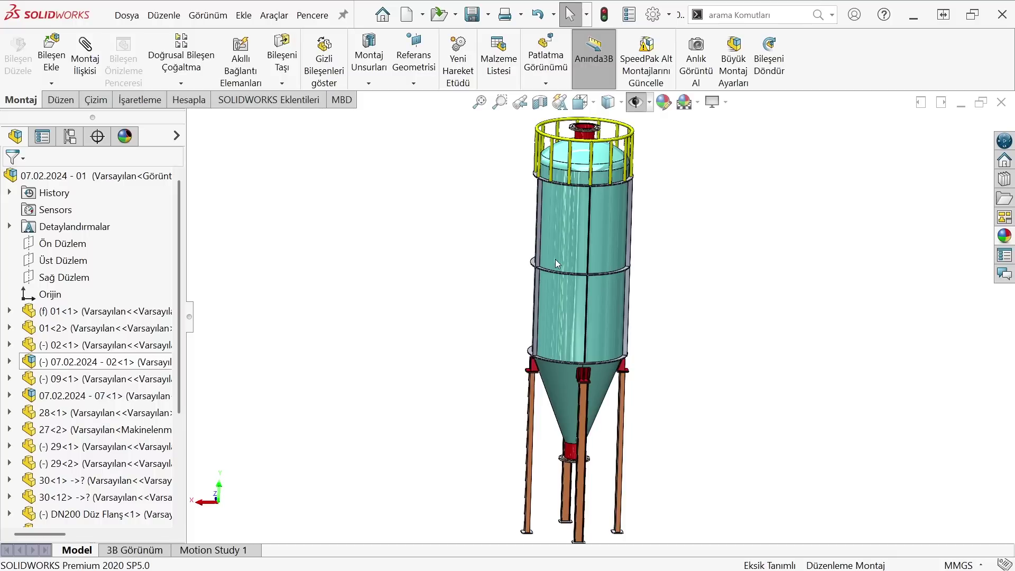
{"action": "left_click", "coordinate": [580, 102]}
{"action": "left_click", "coordinate": [674, 195]}
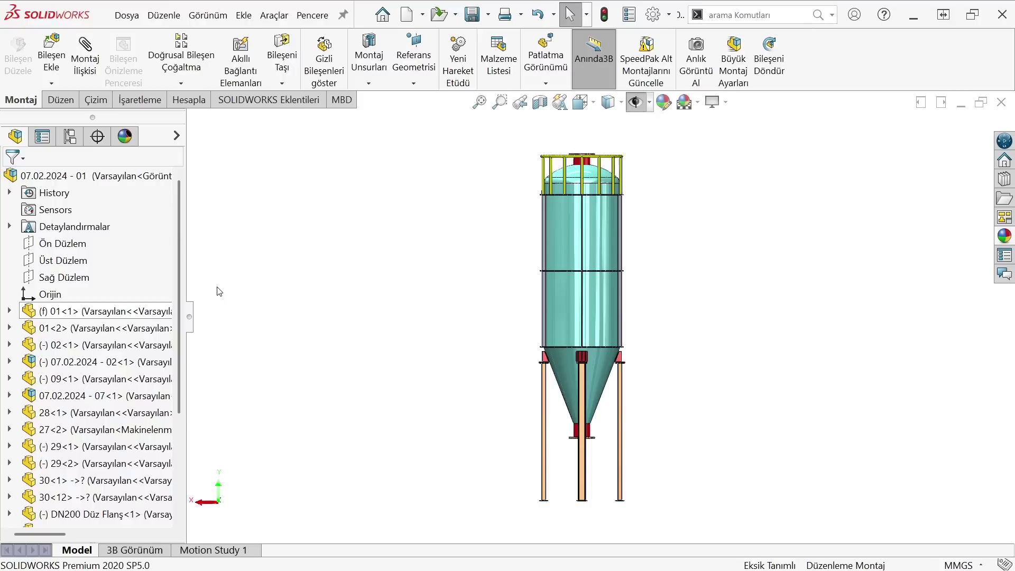
Select the assembly's Front Plane, orbit to a tilted 3D view, then deselect it.
{"action": "scroll", "coordinate": [609, 229], "scroll_direction": "down", "scroll_amount": 3}
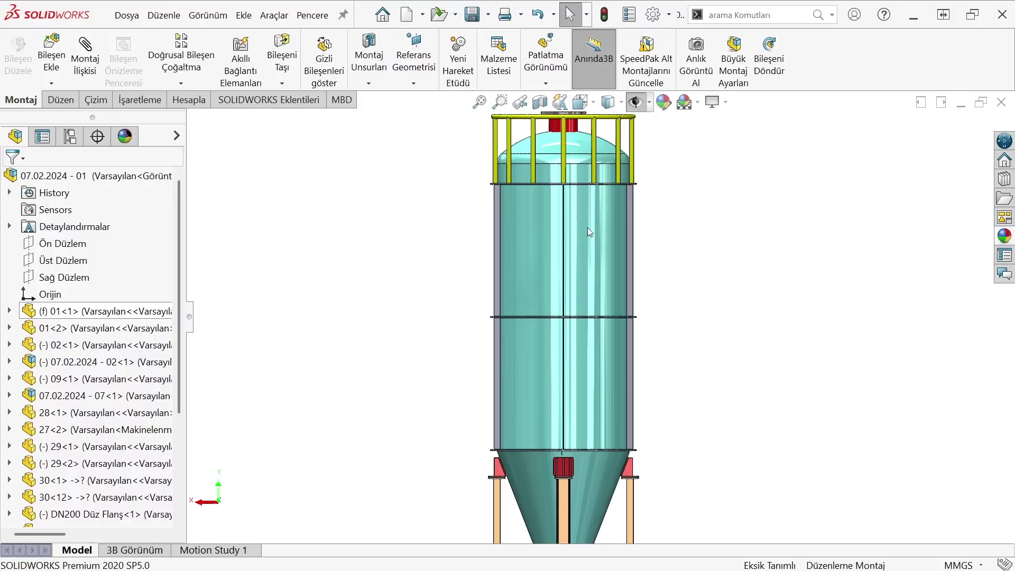
{"action": "scroll", "coordinate": [179, 239], "scroll_direction": "down", "scroll_amount": 1}
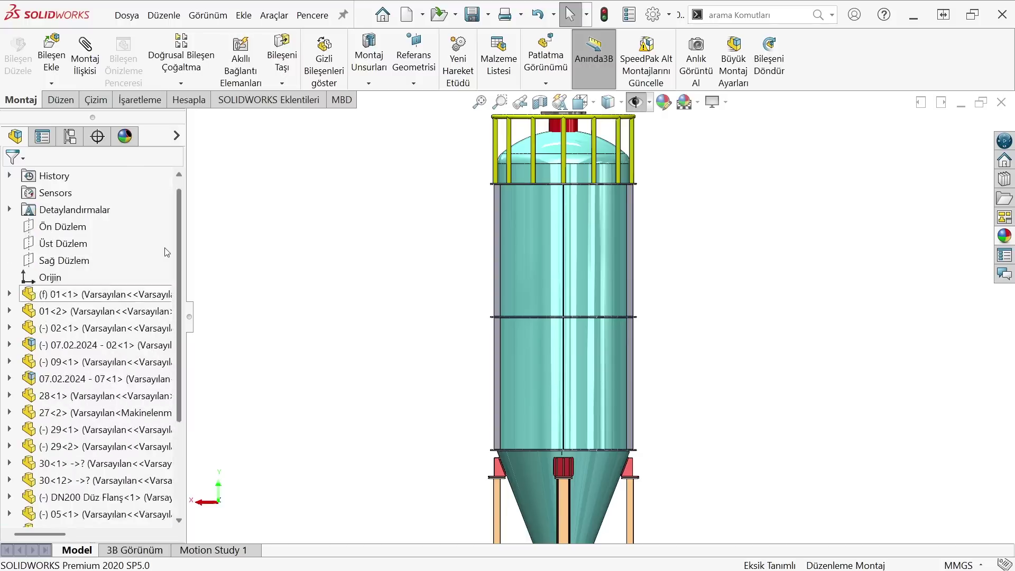
{"action": "scroll", "coordinate": [179, 239], "scroll_direction": "up", "scroll_amount": 1}
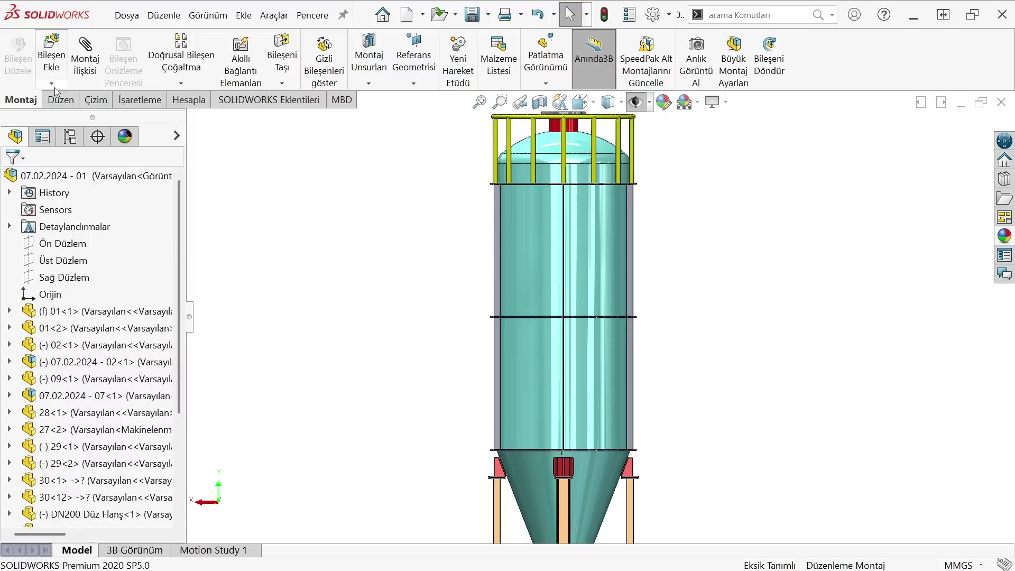
{"action": "left_click", "coordinate": [57, 251]}
{"action": "mouse_move", "coordinate": [497, 227]}
{"action": "middle_mouse_down"}
{"action": "mouse_move", "coordinate": [543, 241]}
{"action": "mouse_move", "coordinate": [593, 399]}
{"action": "middle_mouse_up"}
{"action": "scroll", "coordinate": [718, 294], "scroll_direction": "down", "scroll_amount": 2}
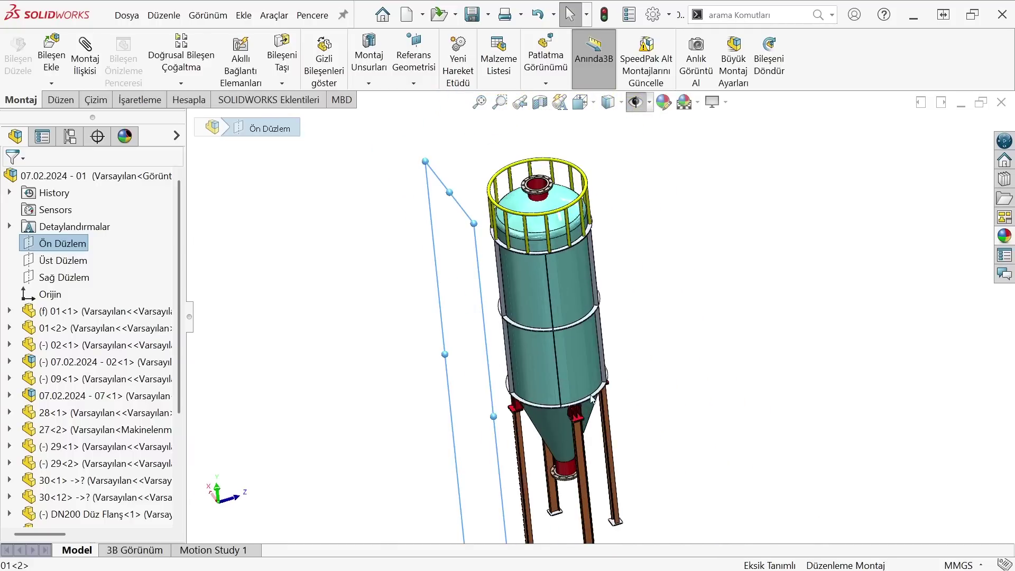
{"action": "scroll", "coordinate": [593, 399], "scroll_direction": "down", "scroll_amount": 2}
{"action": "left_click", "coordinate": [767, 385]}
Select the Right Plane and view the silo square-on from the Right.
{"action": "scroll", "coordinate": [767, 386], "scroll_direction": "down", "scroll_amount": 3}
{"action": "middle_click_drag", "start_coordinate": [588, 447], "coordinate": [594, 331]}
{"action": "scroll", "coordinate": [603, 237], "scroll_direction": "up", "scroll_amount": 2}
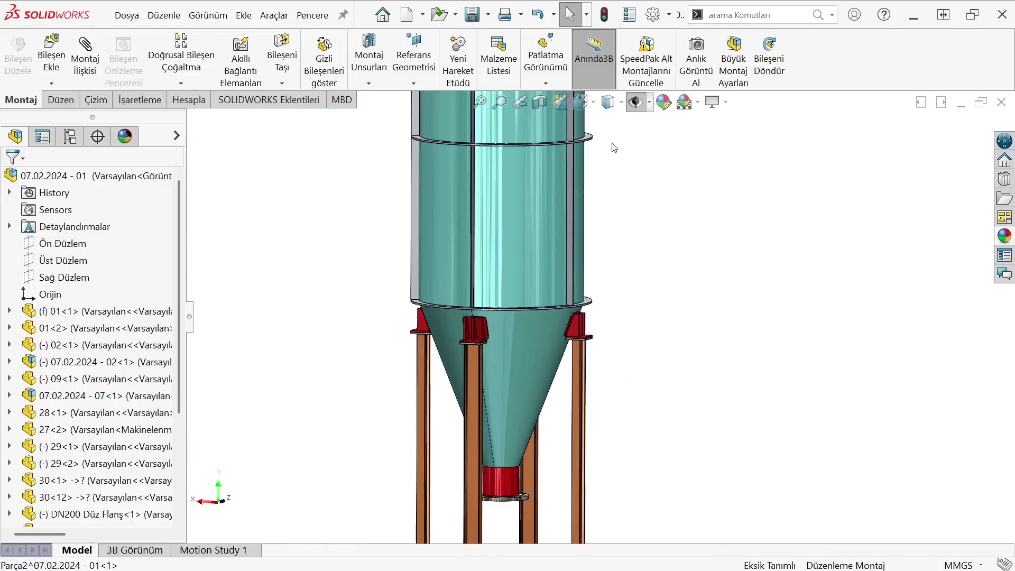
{"action": "scroll", "coordinate": [541, 280], "scroll_direction": "up", "scroll_amount": 3}
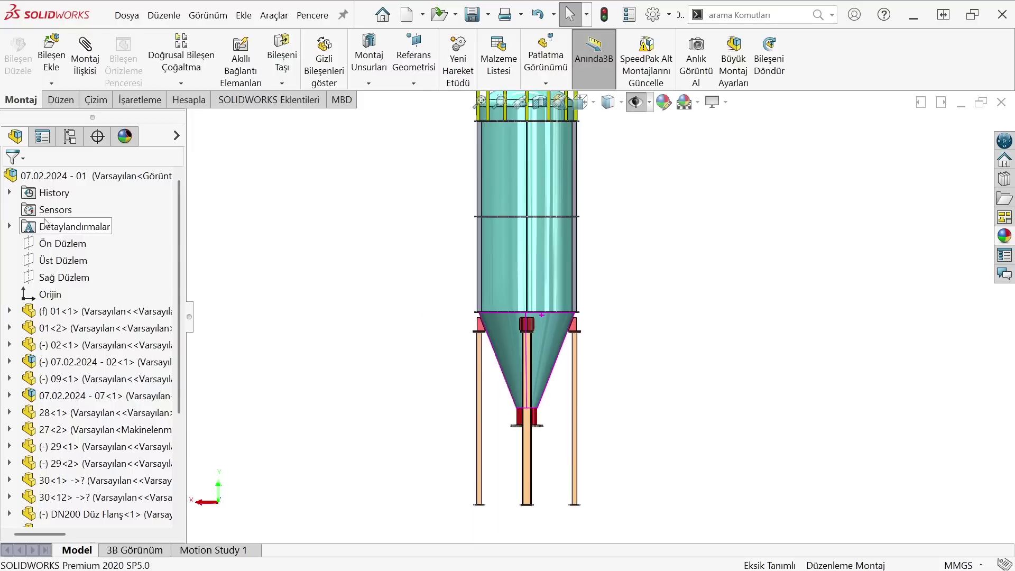
{"action": "left_click", "coordinate": [62, 244]}
{"action": "middle_click_drag", "start_coordinate": [403, 301], "coordinate": [370, 327]}
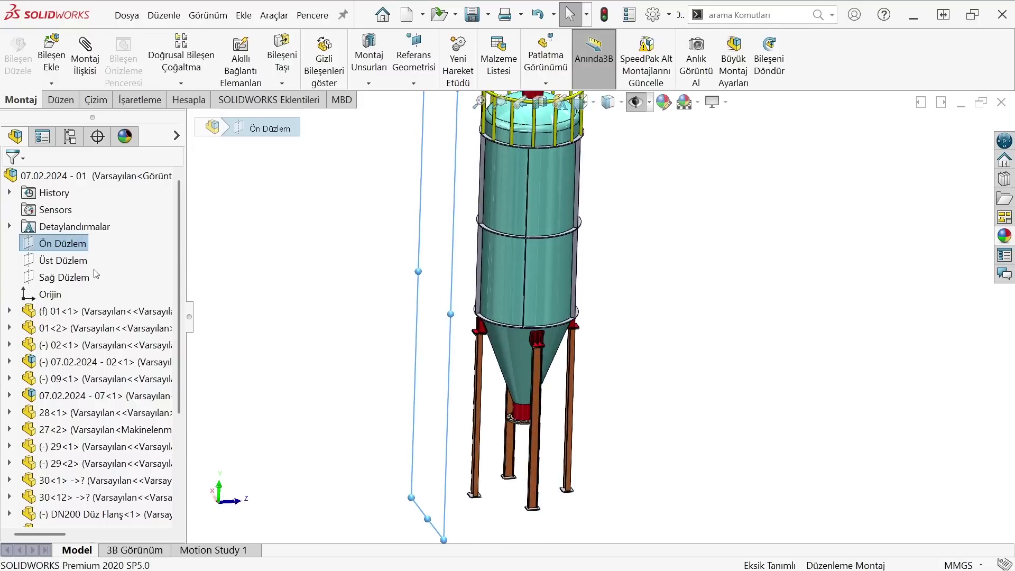
{"action": "left_click", "coordinate": [63, 260]}
{"action": "mouse_move", "coordinate": [448, 342]}
{"action": "middle_mouse_down"}
{"action": "mouse_move", "coordinate": [417, 496]}
{"action": "mouse_move", "coordinate": [503, 234]}
{"action": "mouse_move", "coordinate": [585, 120]}
{"action": "middle_mouse_up"}
{"action": "left_click", "coordinate": [580, 101]}
{"action": "left_click", "coordinate": [669, 189]}
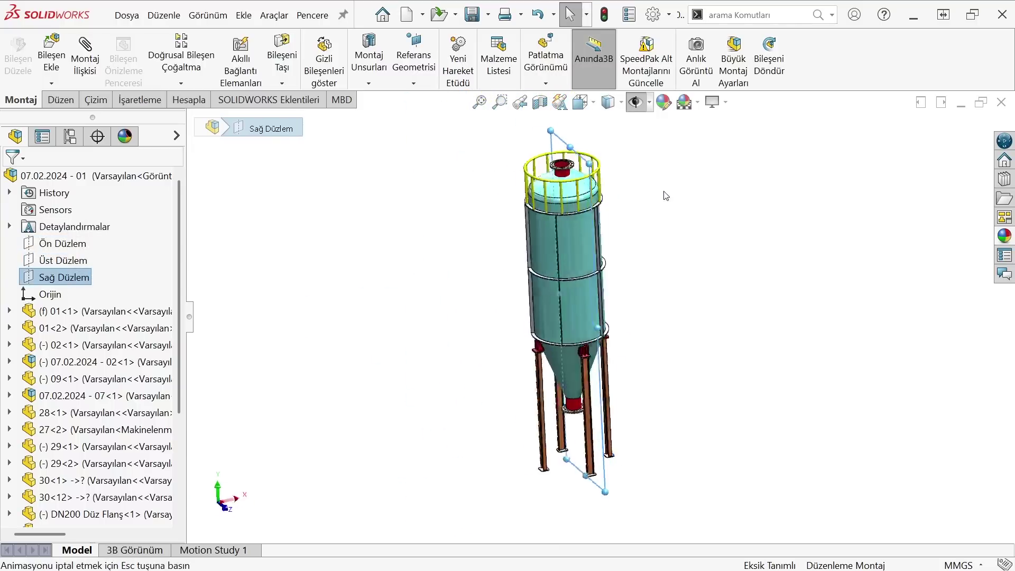
Insert a new part into the assembly with its sketch on the Right Plane.
{"action": "left_click", "coordinate": [52, 83]}
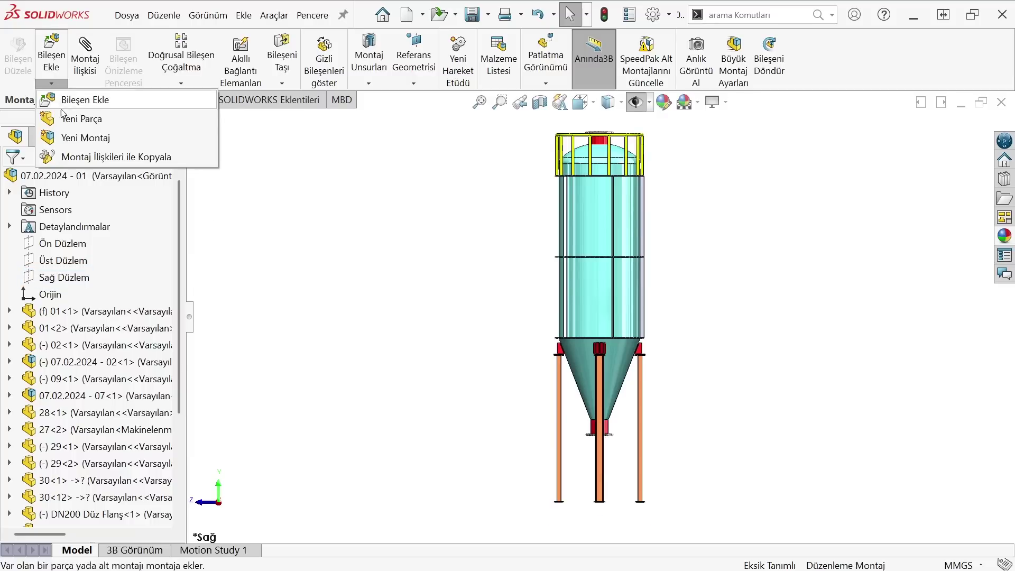
{"action": "left_click", "coordinate": [66, 118]}
{"action": "left_click", "coordinate": [59, 284]}
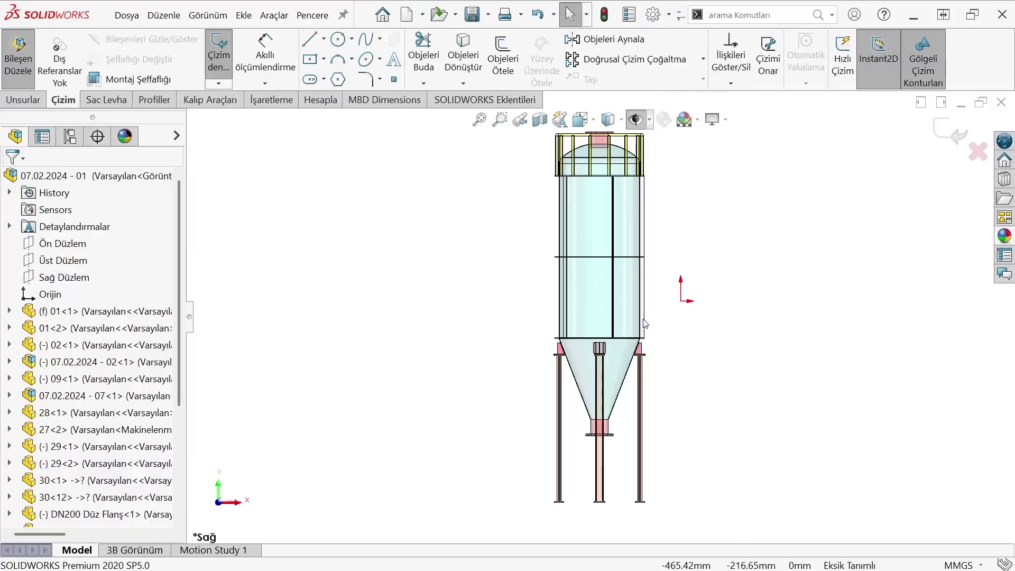
{"action": "scroll", "coordinate": [580, 254], "scroll_direction": "up", "scroll_amount": 2}
{"action": "scroll", "coordinate": [580, 254], "scroll_direction": "up", "scroll_amount": 2}
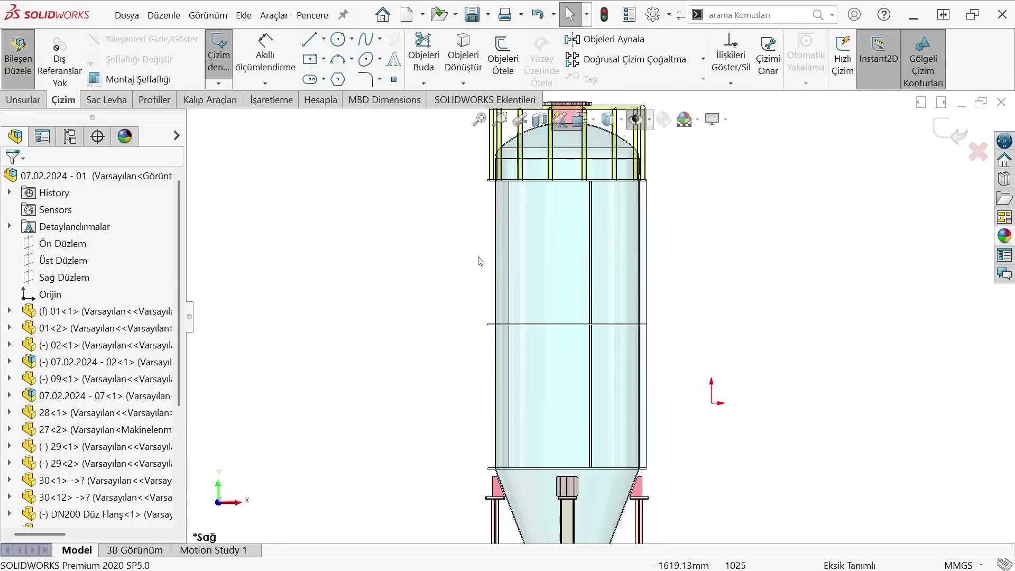
Draw the first profile line down the inner cylinder wall to its bottom edge.
{"action": "left_click", "coordinate": [309, 39]}
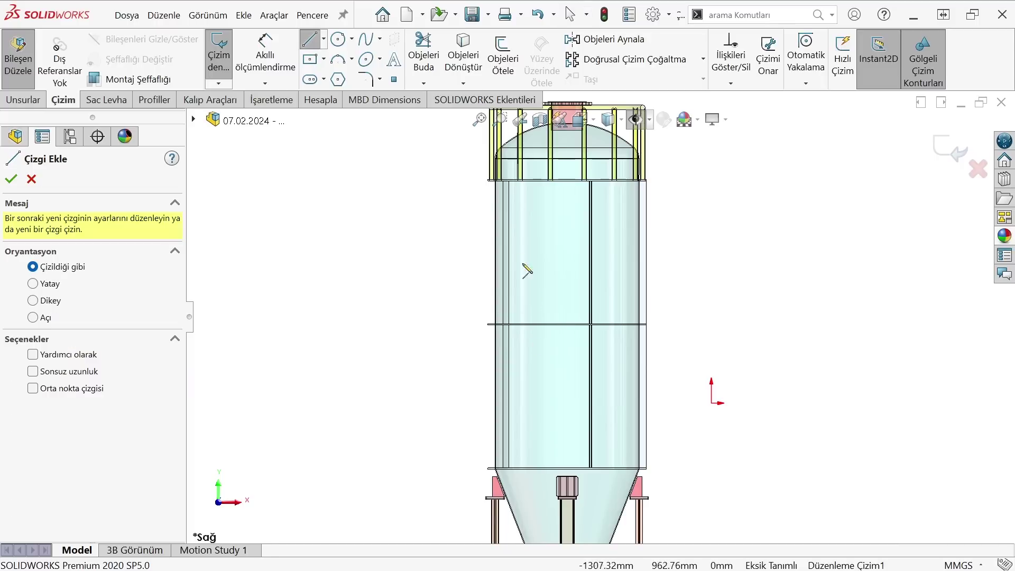
{"action": "scroll", "coordinate": [523, 214], "scroll_direction": "down", "scroll_amount": 2}
{"action": "scroll", "coordinate": [523, 214], "scroll_direction": "down", "scroll_amount": 1}
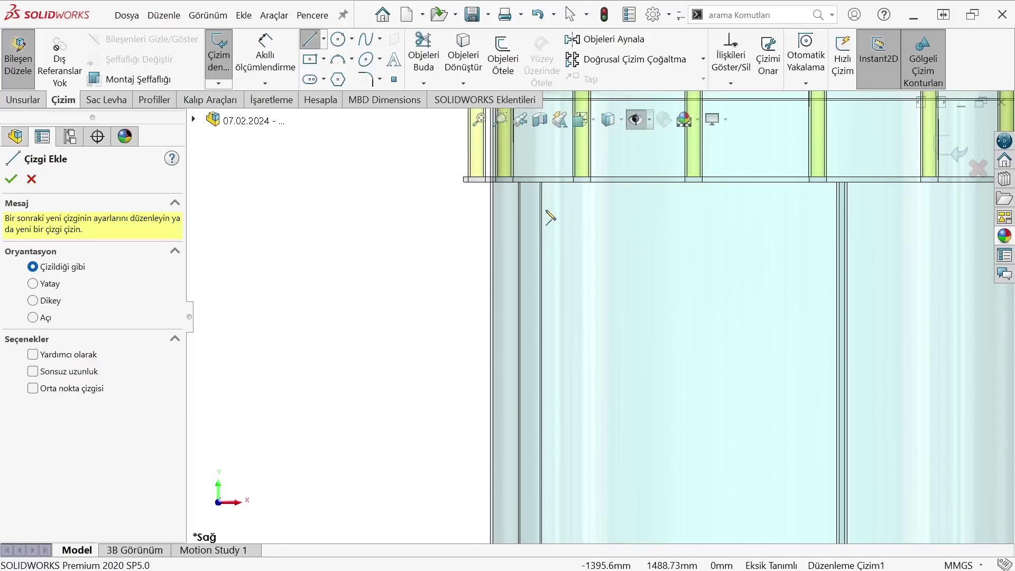
{"action": "scroll", "coordinate": [547, 218], "scroll_direction": "down", "scroll_amount": 1}
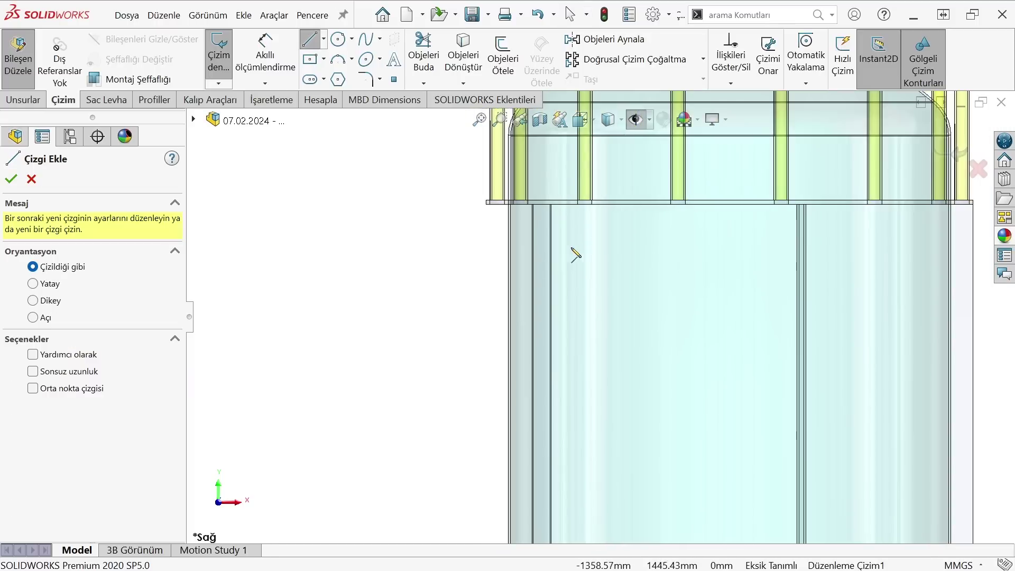
{"action": "left_click", "coordinate": [550, 231]}
{"action": "scroll", "coordinate": [560, 341], "scroll_direction": "up", "scroll_amount": 1}
{"action": "scroll", "coordinate": [595, 446], "scroll_direction": "up", "scroll_amount": 1}
{"action": "scroll", "coordinate": [600, 416], "scroll_direction": "down", "scroll_amount": 2}
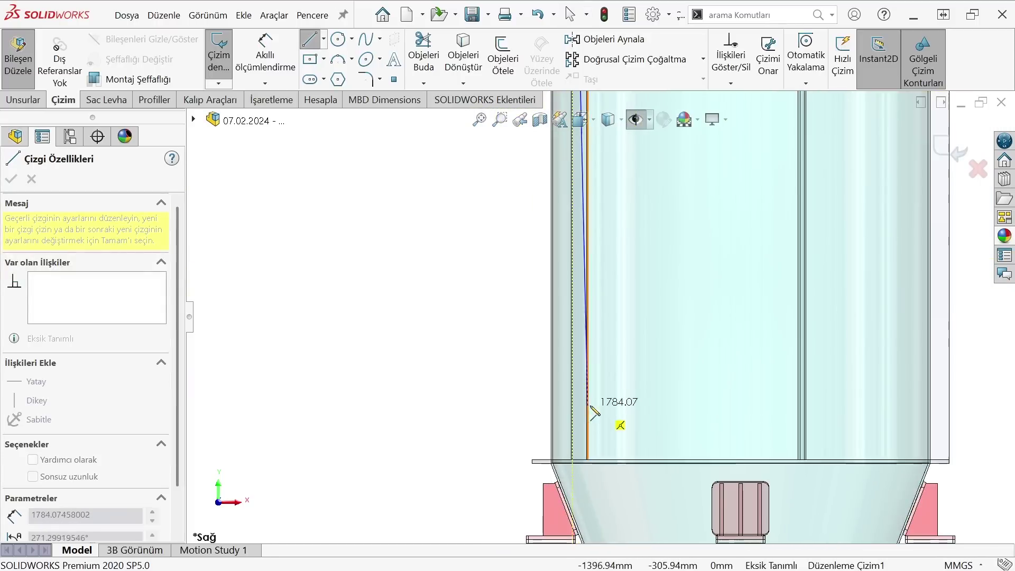
{"action": "left_click", "coordinate": [572, 461]}
{"action": "key", "text": "z"}
{"action": "key", "text": "z"}
Continue the profile along the cone to its bottom and up the centre axis.
{"action": "middle_click_drag", "start_coordinate": [661, 516], "coordinate": [607, 338], "text": "ctrl"}
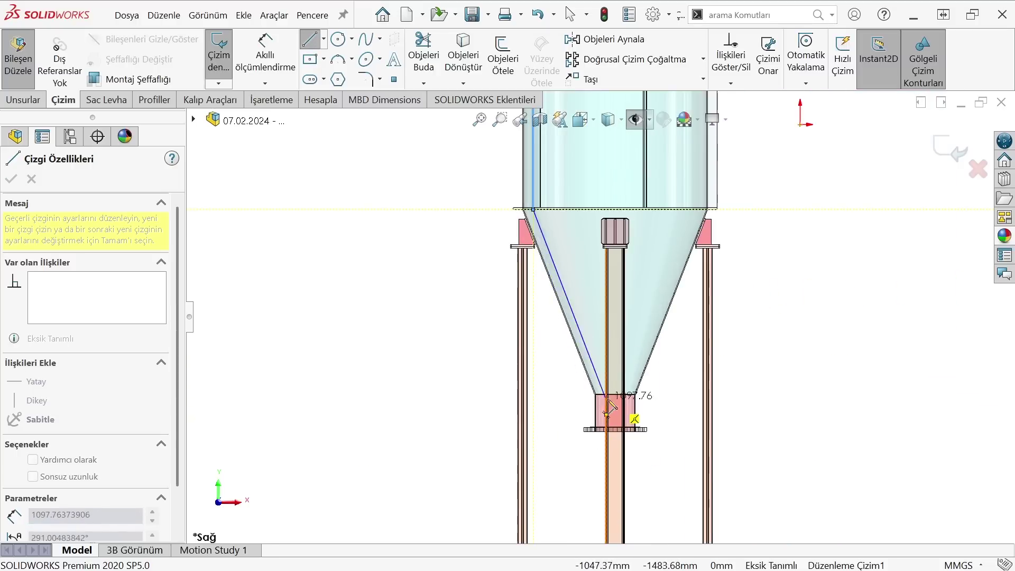
{"action": "left_click", "coordinate": [602, 394]}
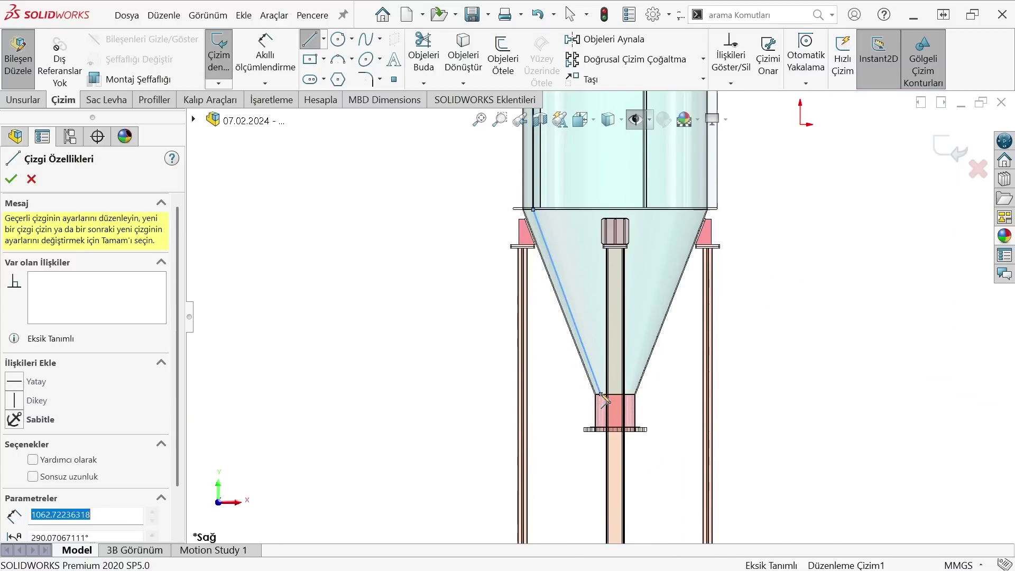
{"action": "key", "text": "z"}
{"action": "key", "text": "z"}
{"action": "scroll", "coordinate": [581, 204], "scroll_direction": "down", "scroll_amount": 5}
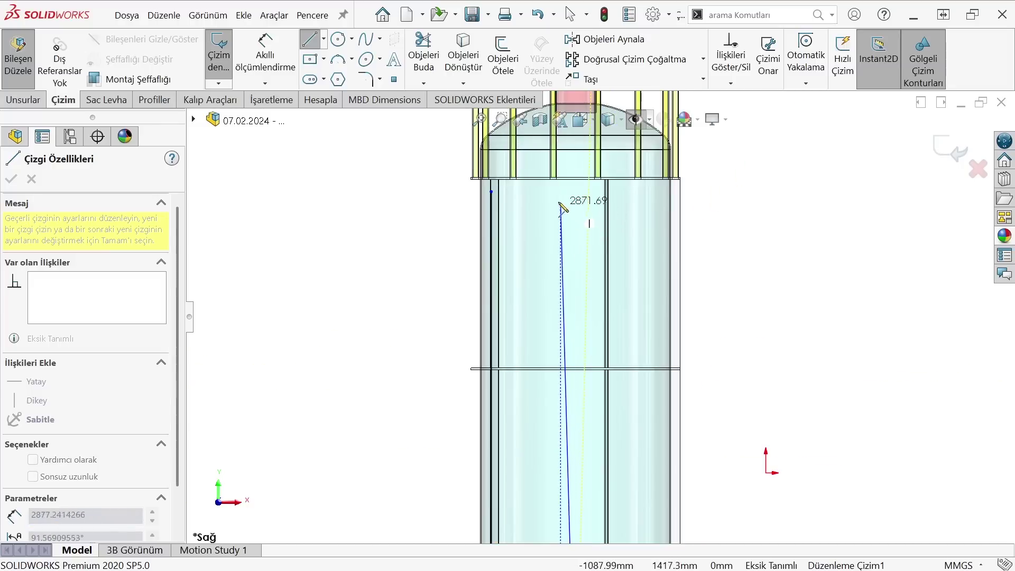
{"action": "left_click", "coordinate": [569, 189]}
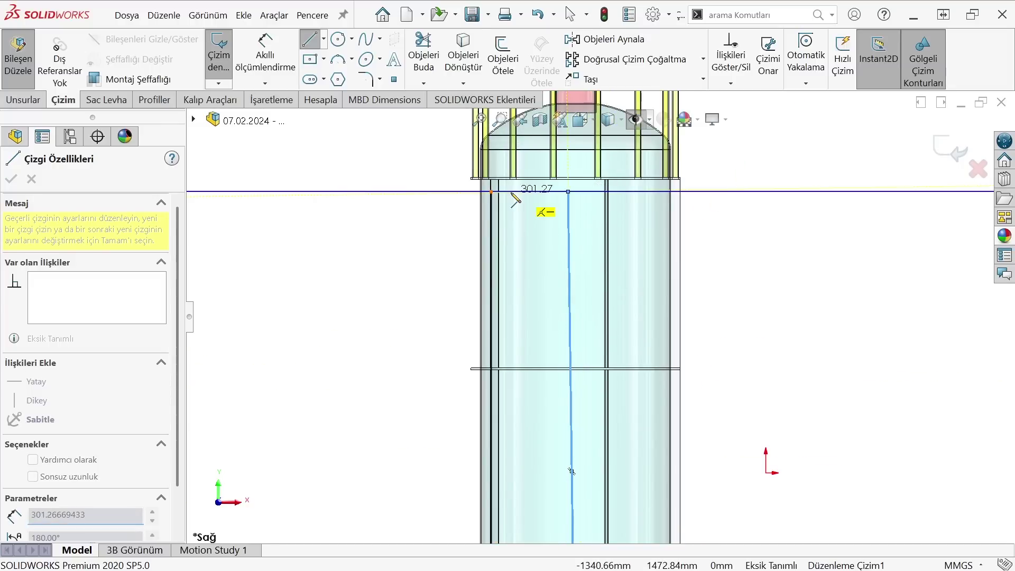
{"action": "scroll", "coordinate": [526, 209], "scroll_direction": "up", "scroll_amount": 2}
{"action": "right_click", "coordinate": [464, 230]}
{"action": "left_click", "coordinate": [326, 206]}
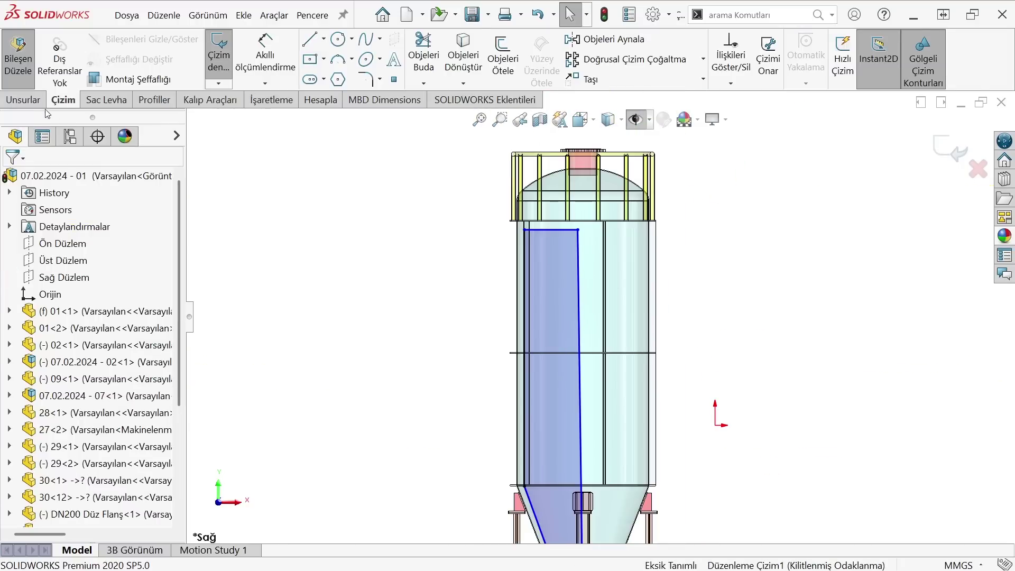
{"action": "left_click", "coordinate": [24, 100]}
Revolve the profile a full 360° into a solid and return to assembly editing.
{"action": "left_click", "coordinate": [271, 74]}
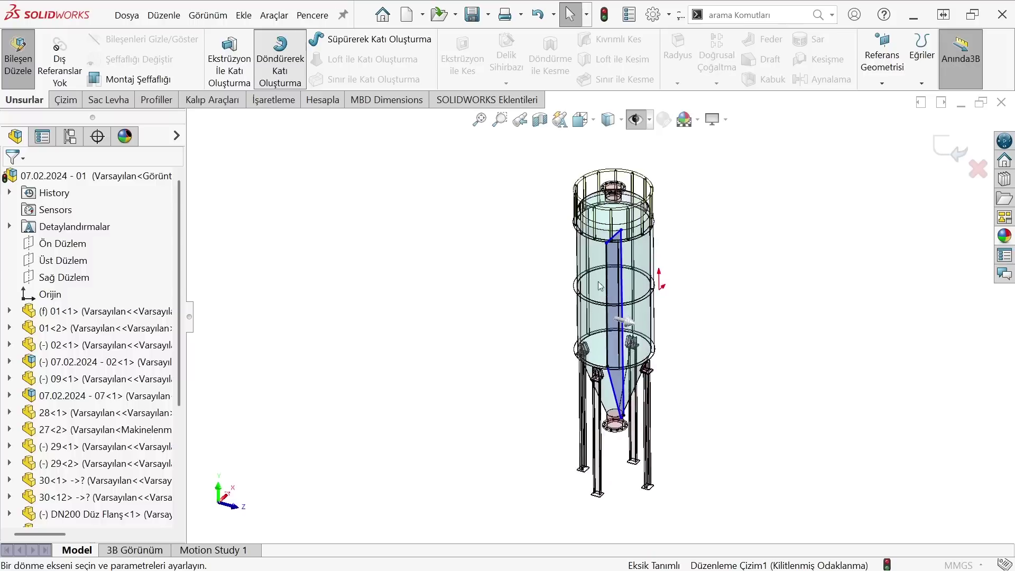
{"action": "middle_click_drag", "start_coordinate": [430, 301], "coordinate": [550, 280]}
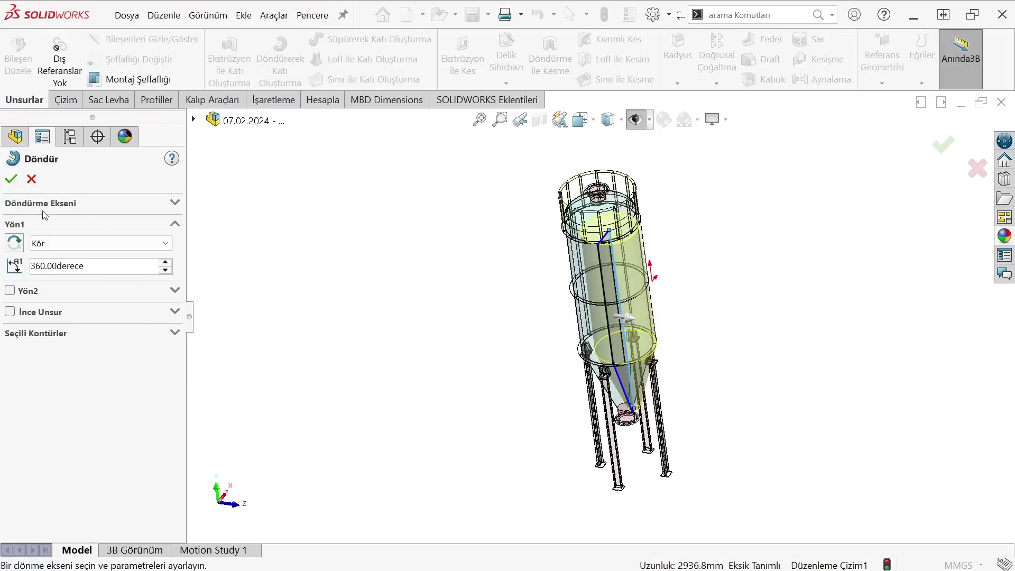
{"action": "left_click", "coordinate": [11, 178]}
{"action": "scroll", "coordinate": [796, 251], "scroll_direction": "down", "scroll_amount": 3}
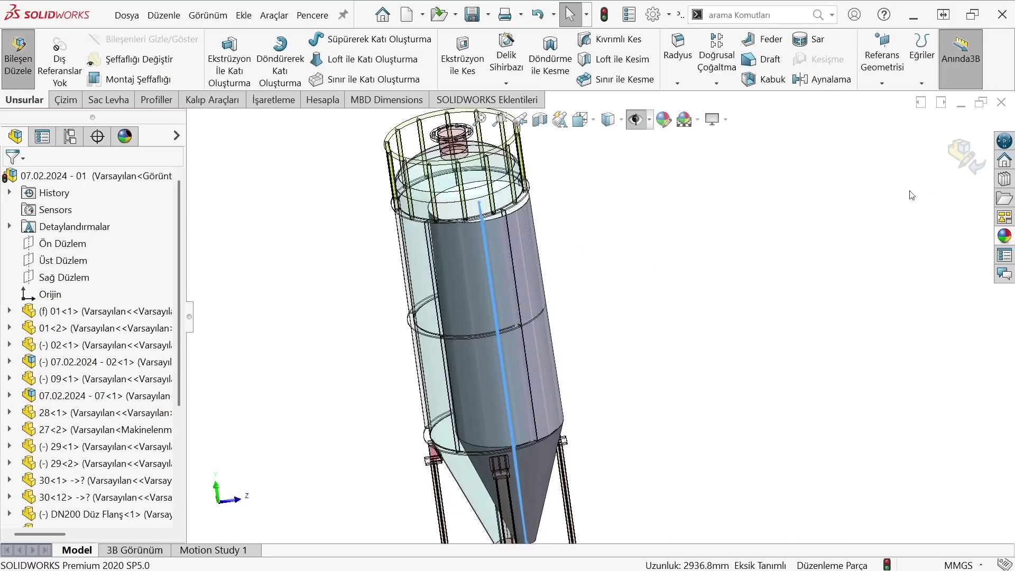
{"action": "left_click", "coordinate": [964, 156]}
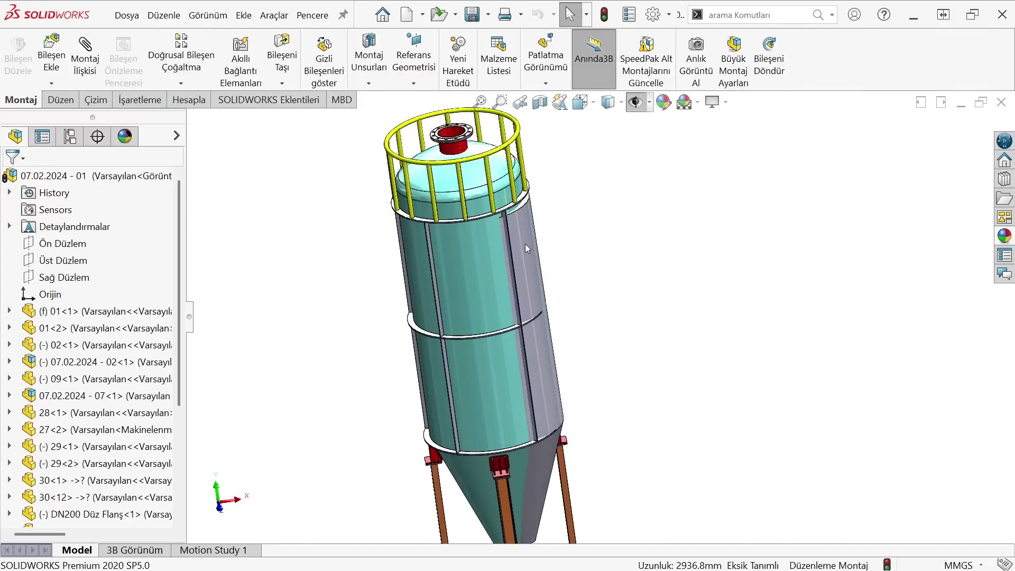
Open the inner-volume part in its own window and orbit to inspect it.
{"action": "left_click", "coordinate": [525, 243]}
{"action": "right_click", "coordinate": [525, 244]}
{"action": "left_click", "coordinate": [562, 16]}
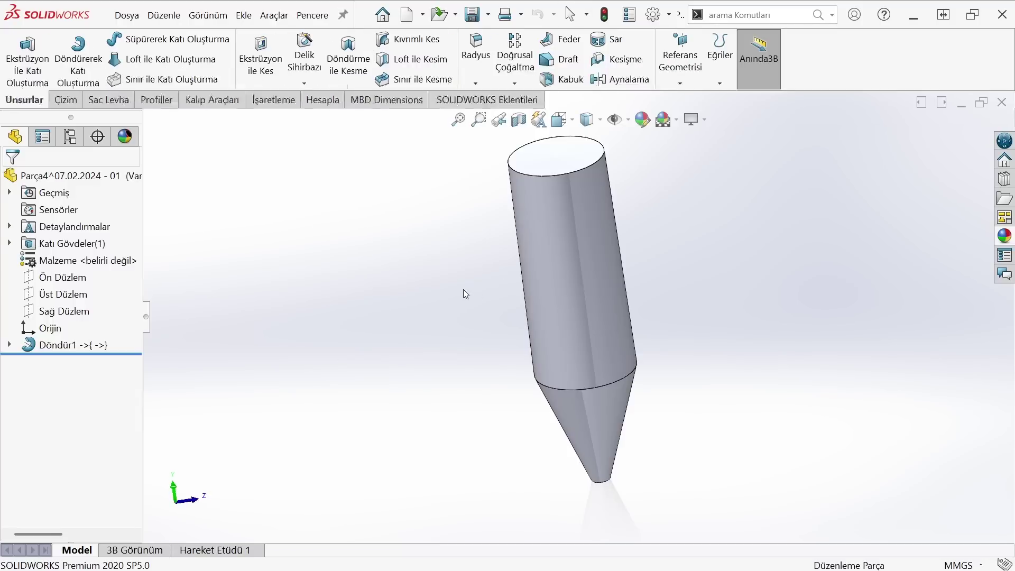
{"action": "middle_click_drag", "start_coordinate": [463, 290], "coordinate": [535, 256]}
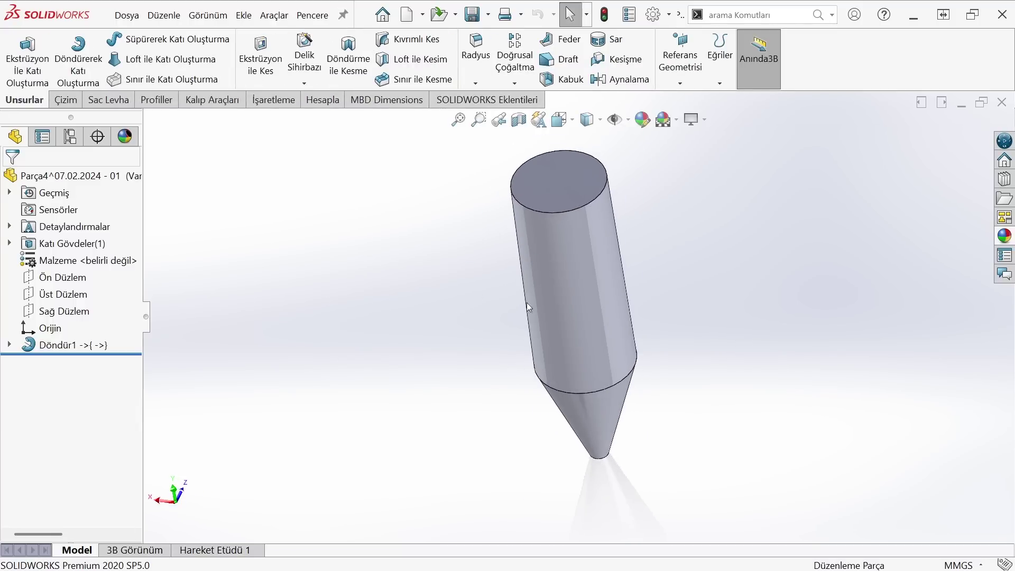
{"action": "mouse_move", "coordinate": [549, 208]}
{"action": "middle_mouse_down"}
{"action": "mouse_move", "coordinate": [622, 227]}
{"action": "mouse_move", "coordinate": [752, 185]}
{"action": "mouse_move", "coordinate": [725, 317]}
{"action": "mouse_move", "coordinate": [435, 233]}
{"action": "middle_mouse_up"}
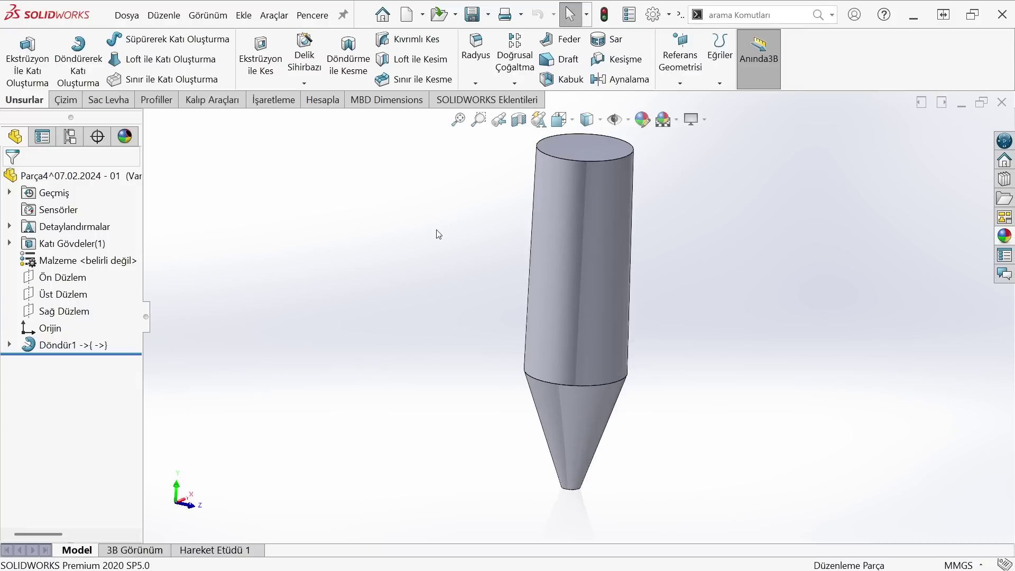
{"action": "scroll", "coordinate": [592, 211], "scroll_direction": "up", "scroll_amount": 3}
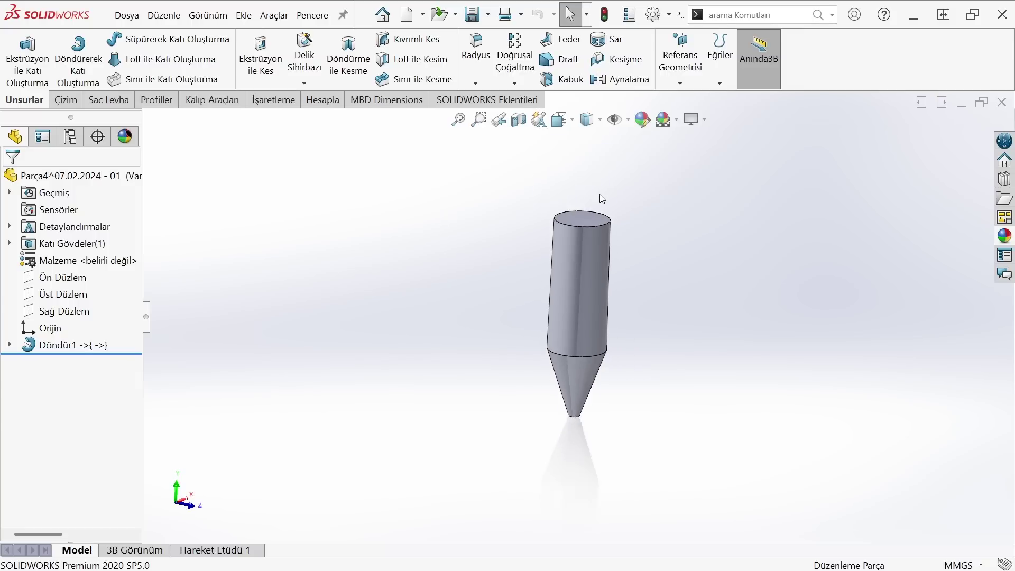
{"action": "scroll", "coordinate": [599, 194], "scroll_direction": "down", "scroll_amount": 2}
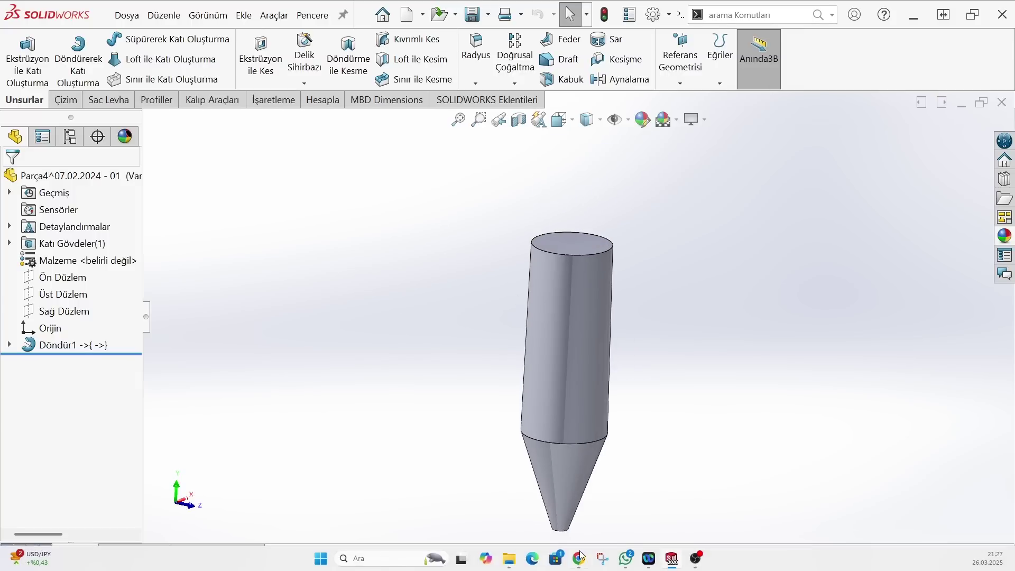
{"action": "mouse_move", "coordinate": [671, 558]}
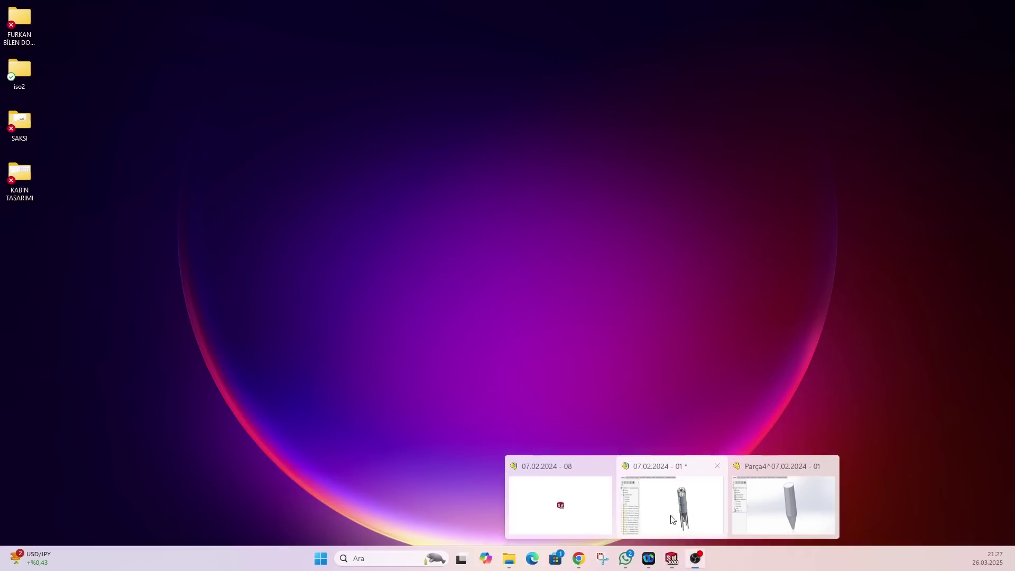
Minimize and restore SOLIDWORKS, then switch back to the silo assembly window.
{"action": "left_click", "coordinate": [673, 519]}
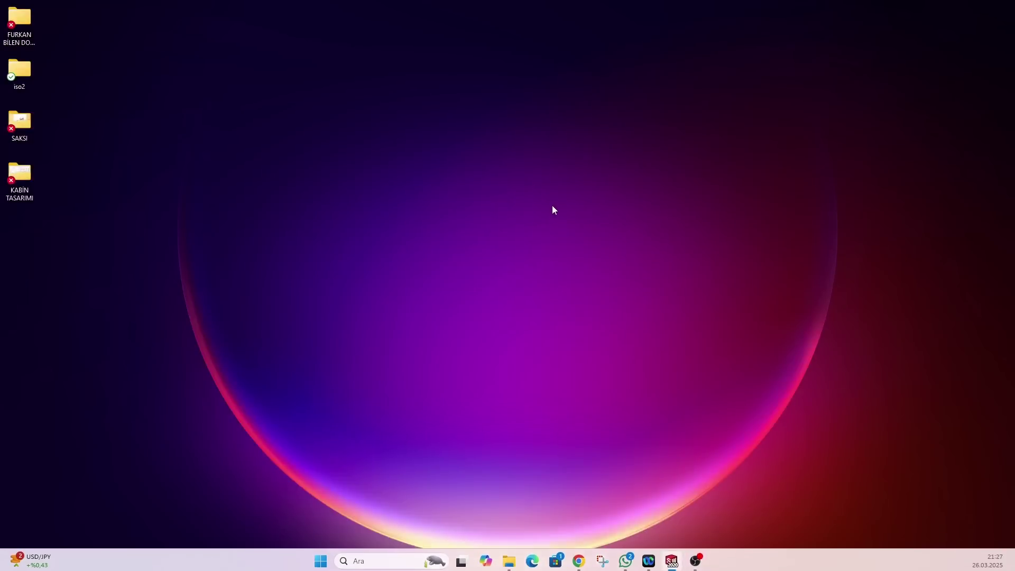
{"action": "left_click", "coordinate": [672, 564]}
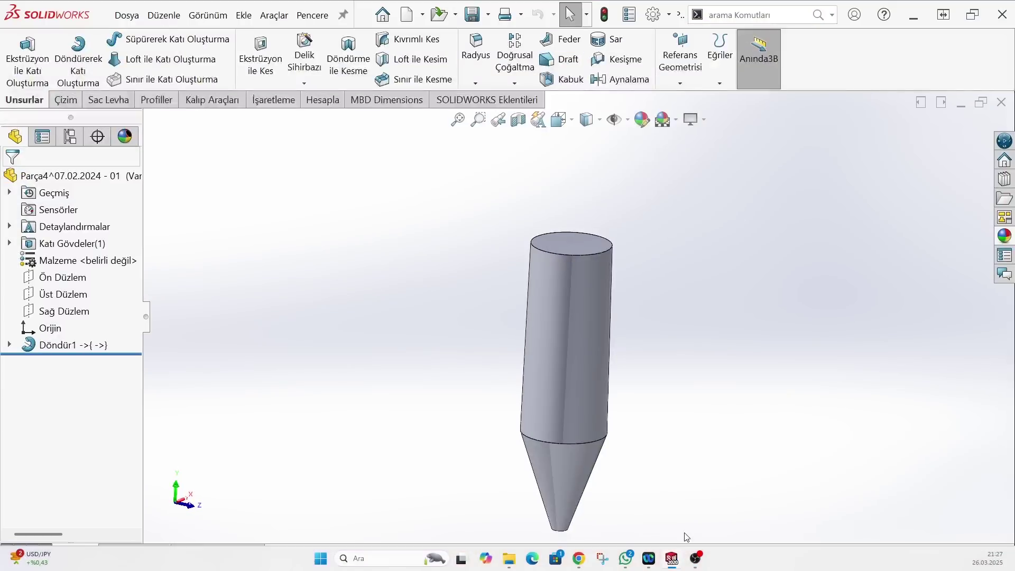
{"action": "left_click", "coordinate": [961, 102]}
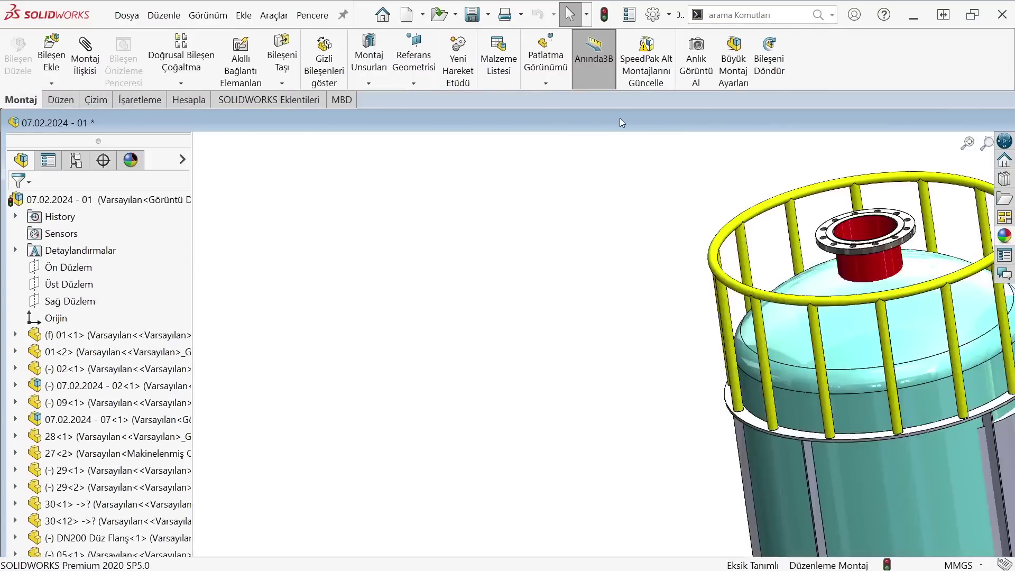
Section the silo along the Front Plane and view it straight from the front.
{"action": "scroll", "coordinate": [518, 271], "scroll_direction": "down", "scroll_amount": 2}
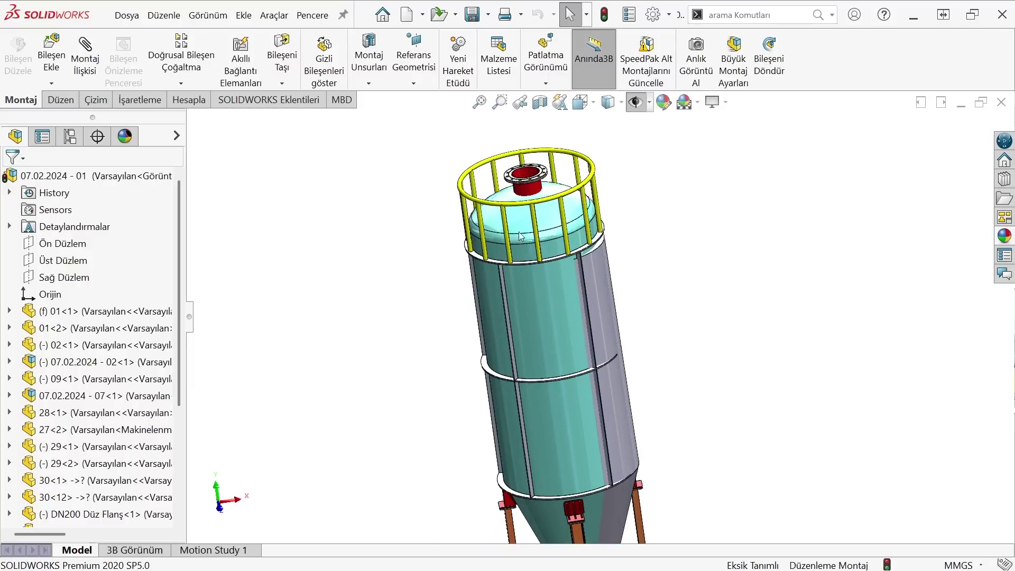
{"action": "left_click", "coordinate": [544, 104]}
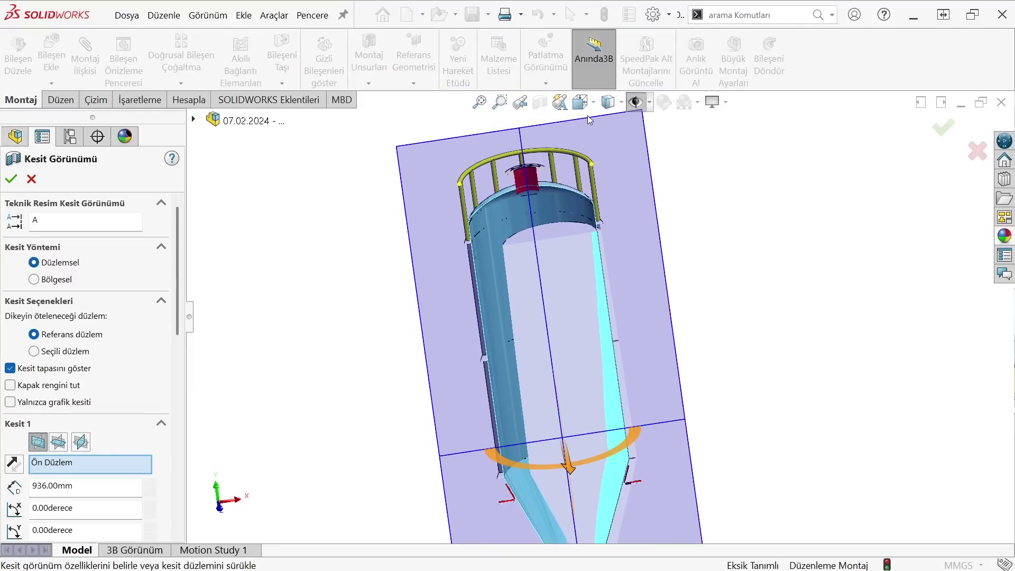
{"action": "left_click", "coordinate": [11, 179]}
{"action": "left_click", "coordinate": [581, 102]}
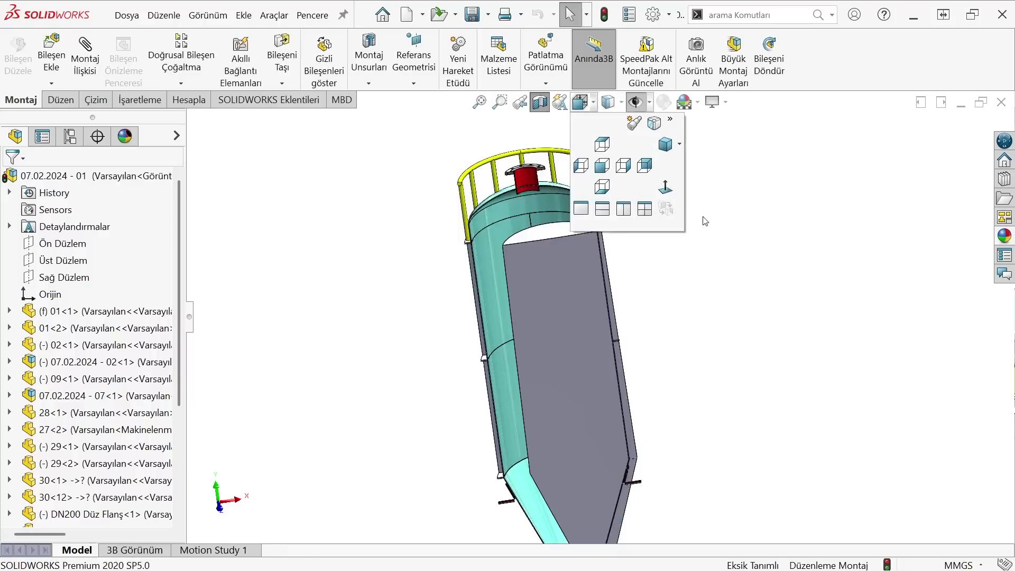
{"action": "left_click", "coordinate": [668, 196]}
Expand Parça4 in the tree and edit its Çizim1 profile sketch.
{"action": "left_click", "coordinate": [541, 322]}
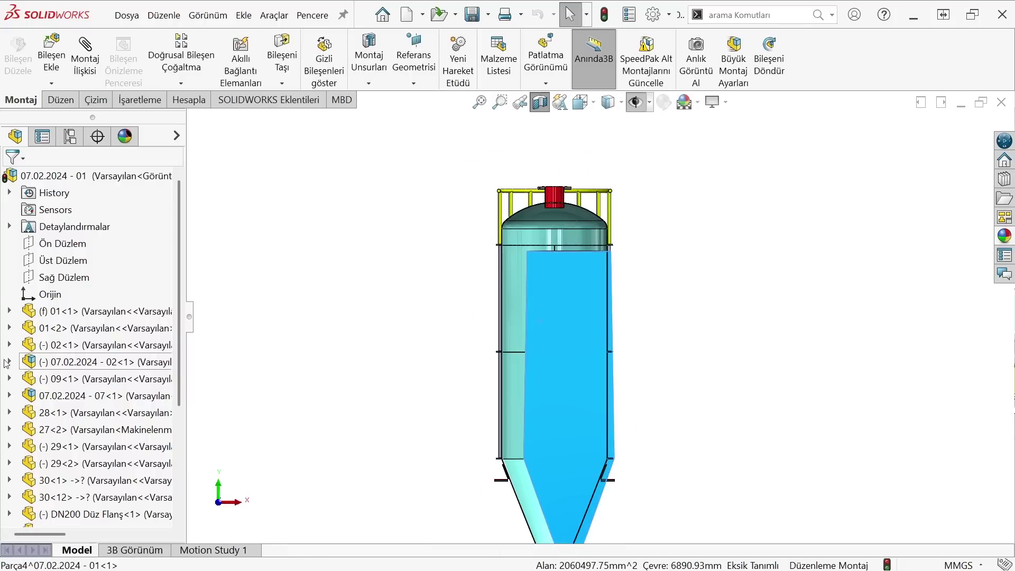
{"action": "left_click", "coordinate": [44, 437]}
{"action": "left_click", "coordinate": [9, 428]}
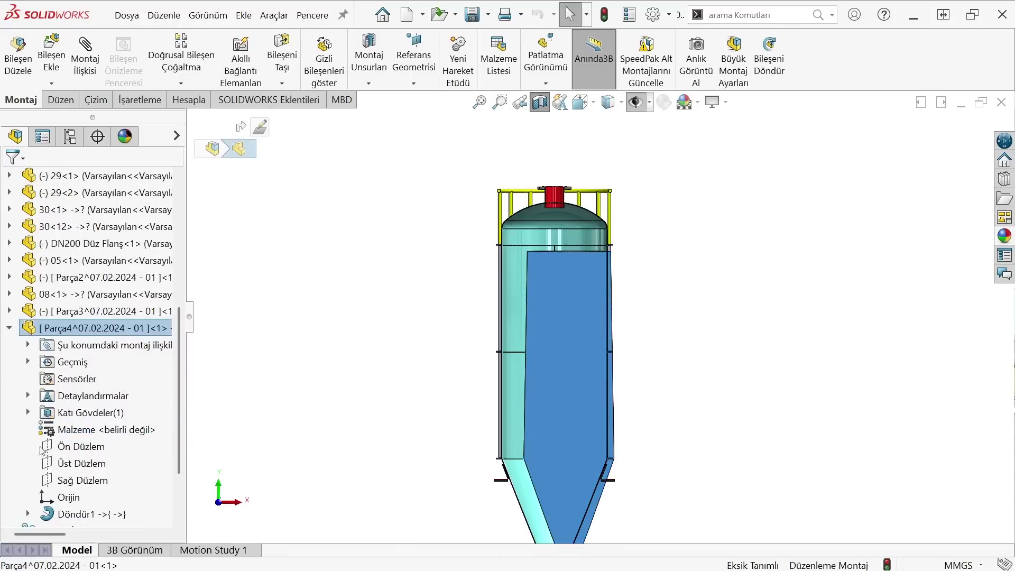
{"action": "scroll", "coordinate": [90, 518], "scroll_direction": "down", "scroll_amount": 1}
{"action": "left_click", "coordinate": [90, 515]}
{"action": "left_click", "coordinate": [109, 480]}
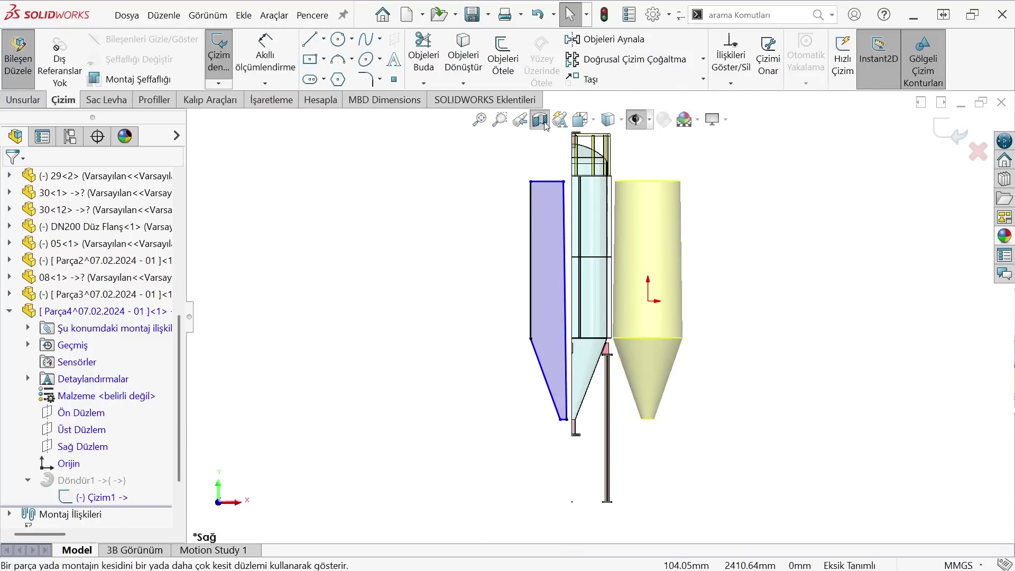
Drag the profile's top corner up to the shell's top edge and exit the sketch.
{"action": "scroll", "coordinate": [560, 176], "scroll_direction": "down", "scroll_amount": 2}
{"action": "scroll", "coordinate": [560, 176], "scroll_direction": "down", "scroll_amount": 4}
{"action": "scroll", "coordinate": [581, 317], "scroll_direction": "up", "scroll_amount": 4}
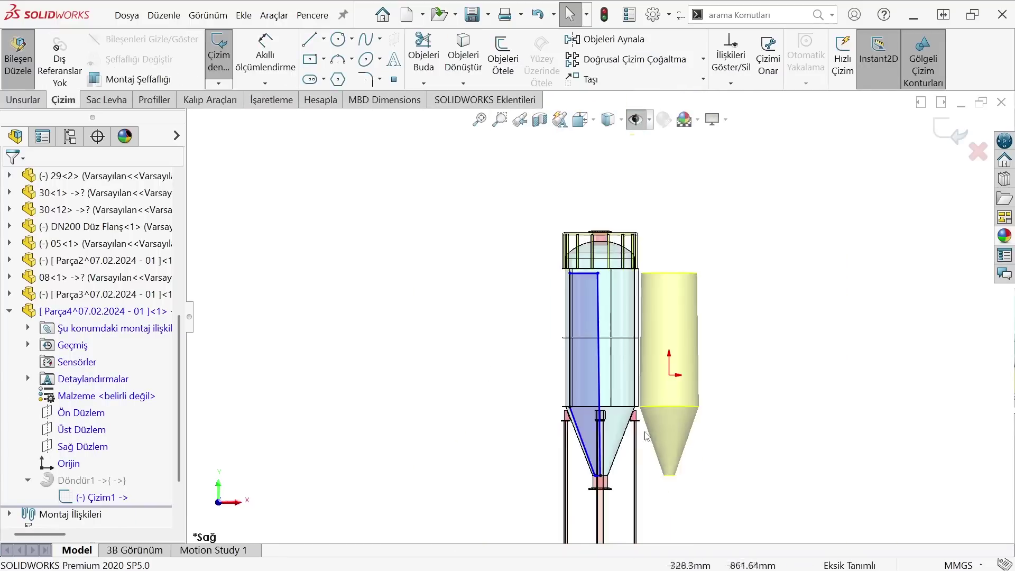
{"action": "scroll", "coordinate": [524, 503], "scroll_direction": "down", "scroll_amount": 3}
{"action": "left_click", "coordinate": [525, 495]}
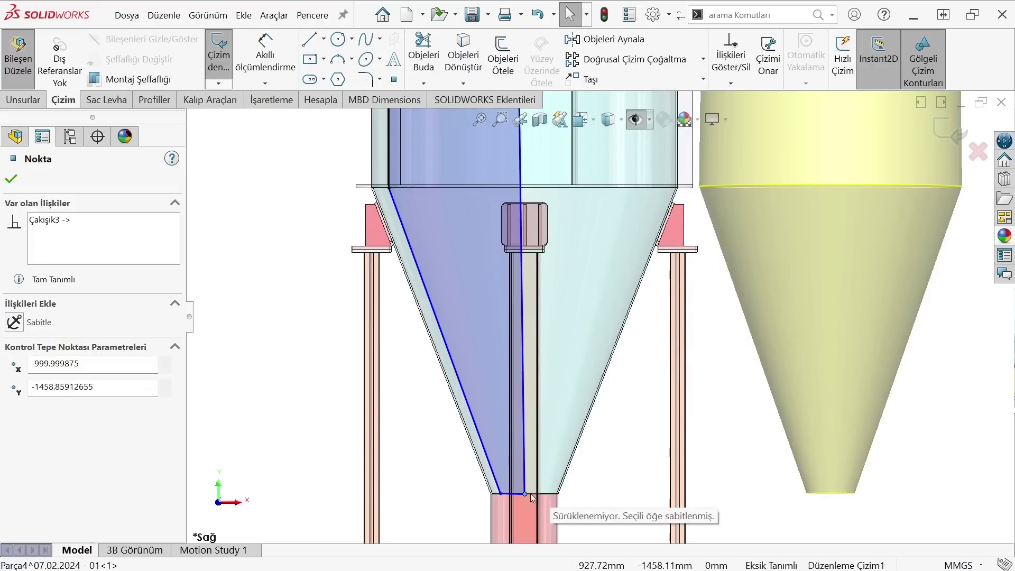
{"action": "scroll", "coordinate": [535, 297], "scroll_direction": "up", "scroll_amount": 3}
{"action": "left_click", "coordinate": [497, 234]}
{"action": "scroll", "coordinate": [497, 233], "scroll_direction": "up", "scroll_amount": 3}
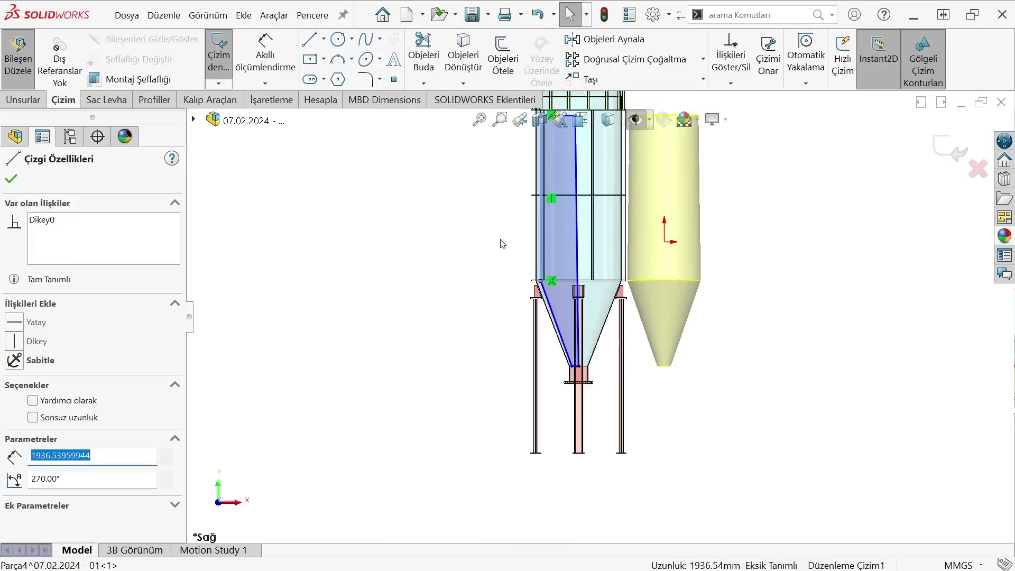
{"action": "scroll", "coordinate": [579, 316], "scroll_direction": "down", "scroll_amount": 2}
{"action": "scroll", "coordinate": [580, 316], "scroll_direction": "down", "scroll_amount": 2}
{"action": "left_click_drag", "start_coordinate": [580, 312], "coordinate": [590, 299]}
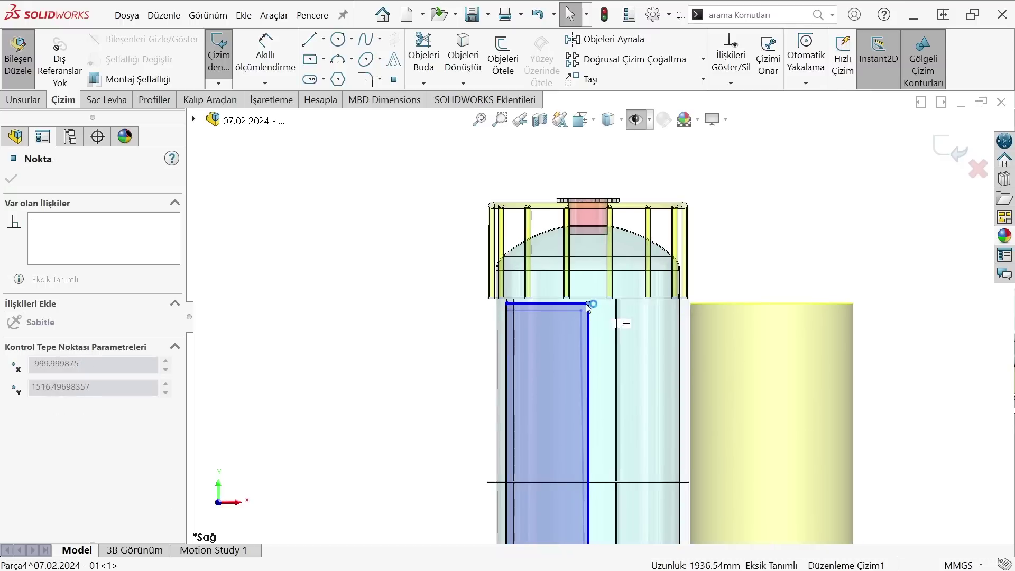
{"action": "scroll", "coordinate": [641, 476], "scroll_direction": "up", "scroll_amount": 3}
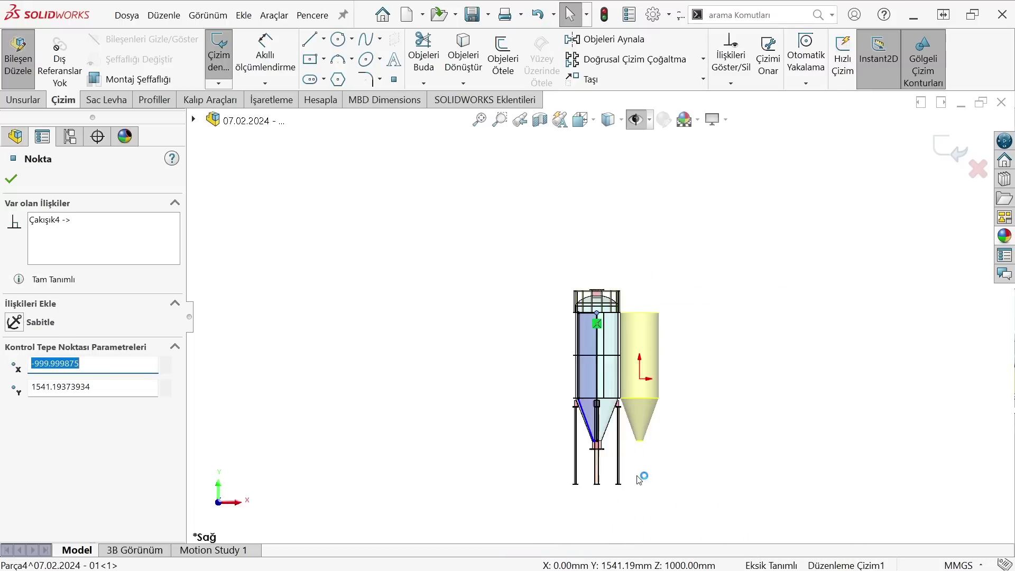
{"action": "scroll", "coordinate": [584, 333], "scroll_direction": "down", "scroll_amount": 1}
{"action": "left_click", "coordinate": [948, 153]}
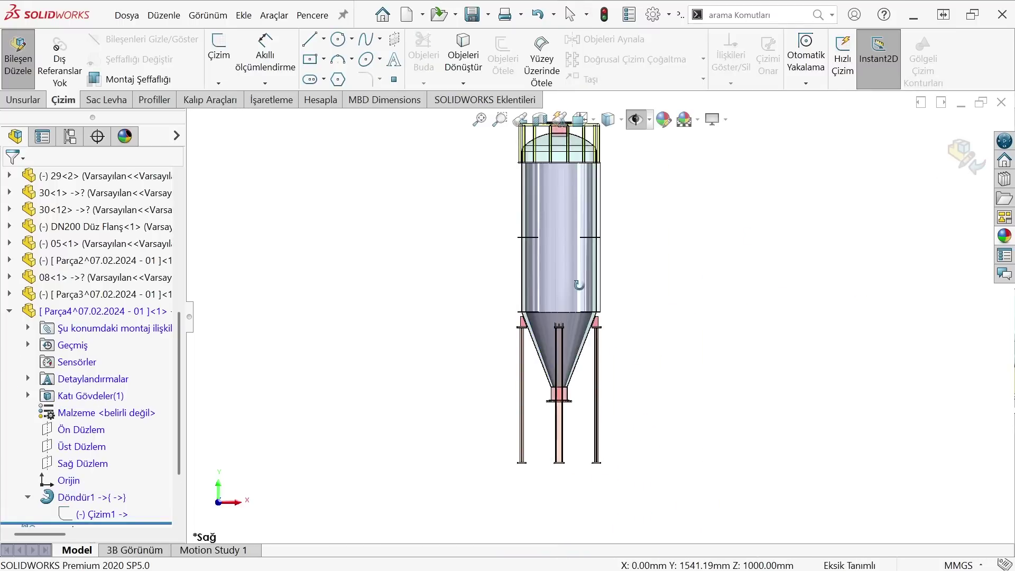
{"action": "mouse_move", "coordinate": [579, 285]}
{"action": "middle_mouse_down"}
{"action": "mouse_move", "coordinate": [579, 508]}
{"action": "mouse_move", "coordinate": [543, 414]}
{"action": "middle_mouse_up"}
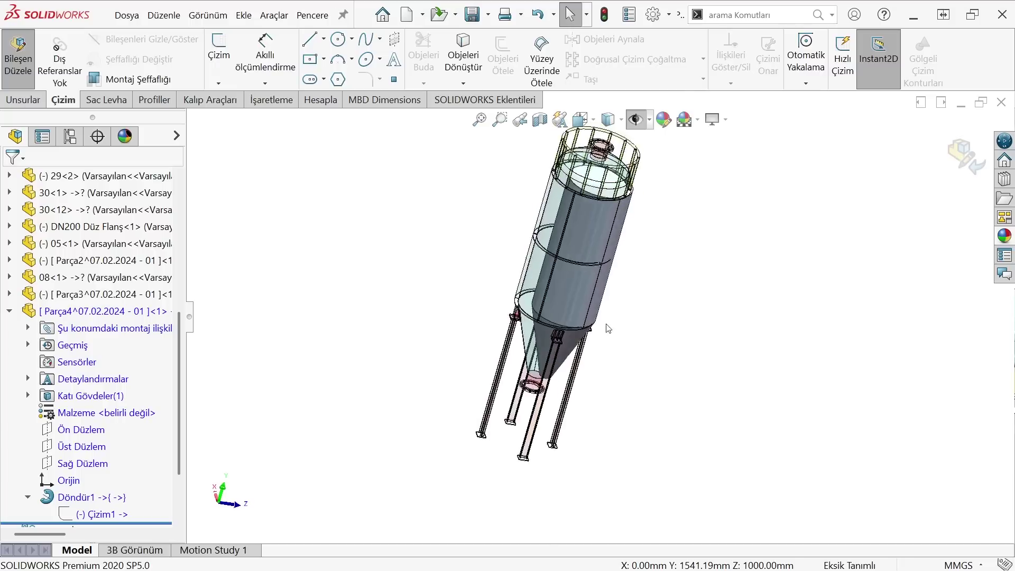
{"action": "scroll", "coordinate": [542, 413], "scroll_direction": "down", "scroll_amount": 3}
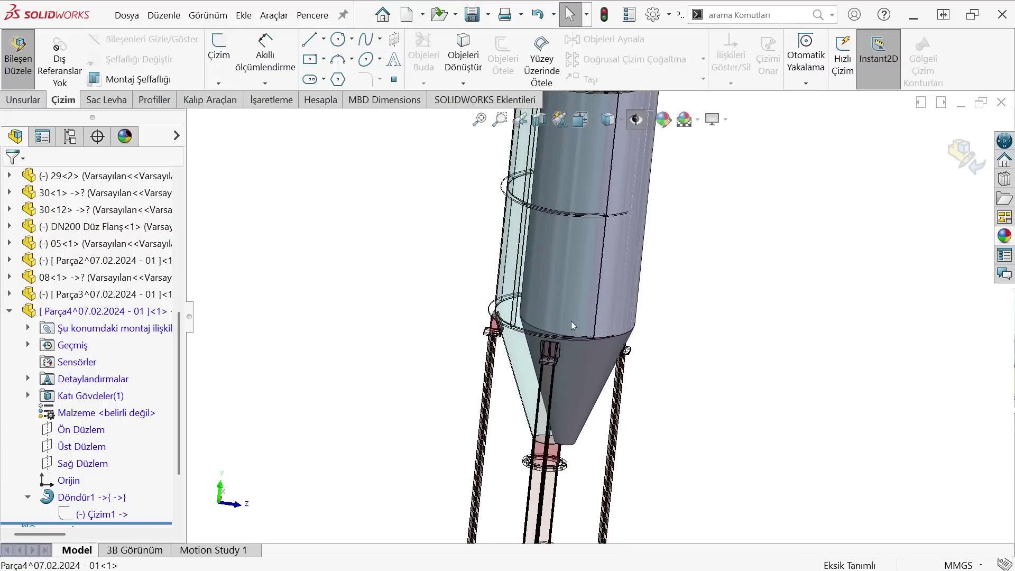
{"action": "mouse_move", "coordinate": [522, 320]}
{"action": "middle_mouse_down"}
{"action": "mouse_move", "coordinate": [600, 211]}
{"action": "mouse_move", "coordinate": [679, 245]}
{"action": "middle_mouse_up"}
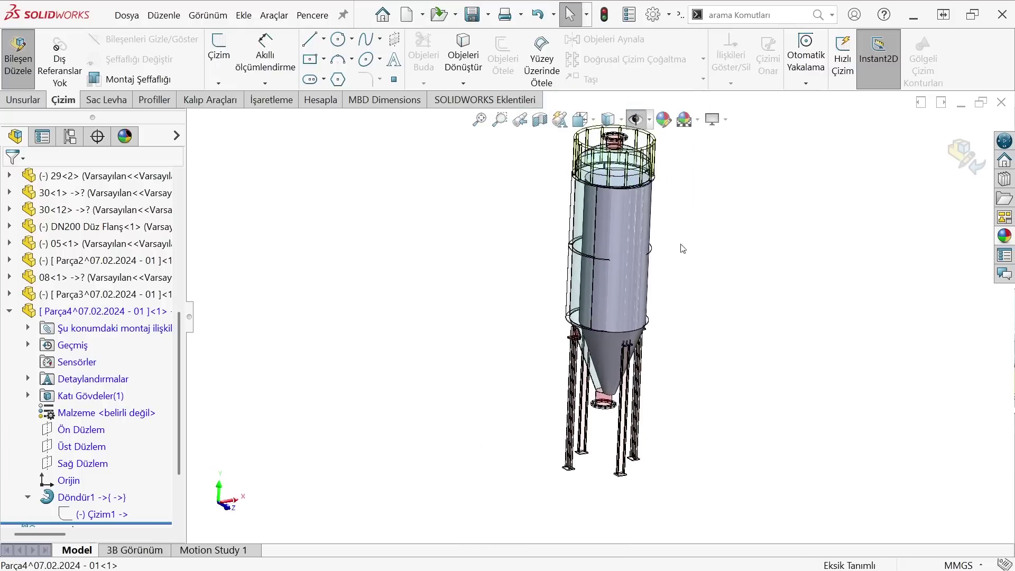
{"action": "left_click", "coordinate": [593, 120]}
{"action": "left_click", "coordinate": [602, 183]}
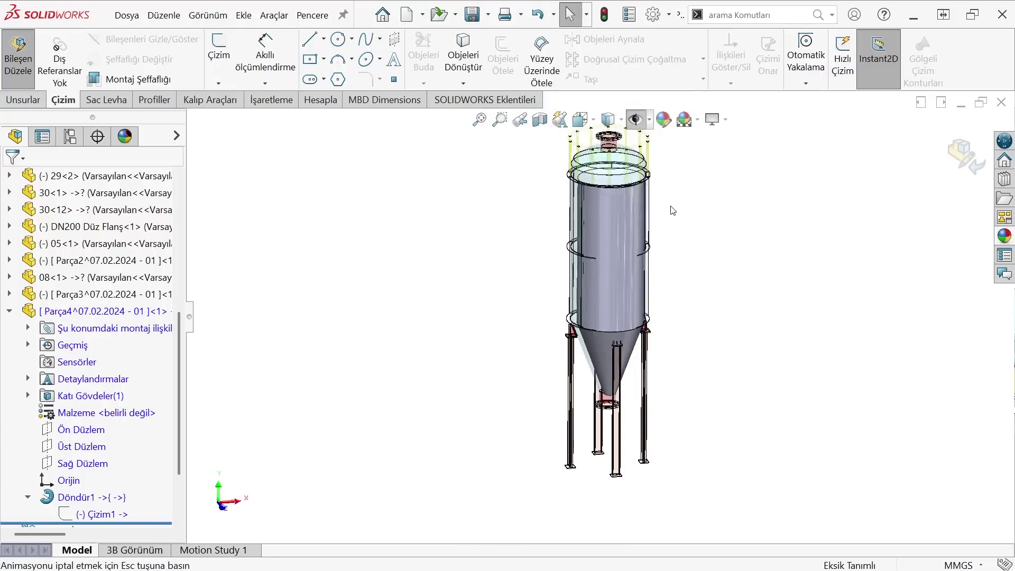
{"action": "scroll", "coordinate": [587, 230], "scroll_direction": "down", "scroll_amount": 5}
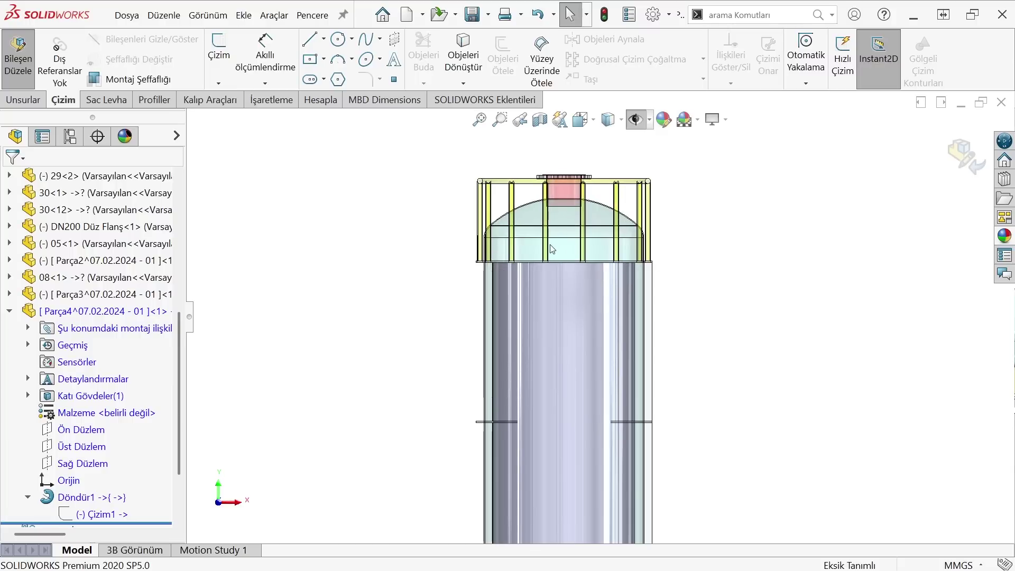
{"action": "left_click", "coordinate": [533, 315]}
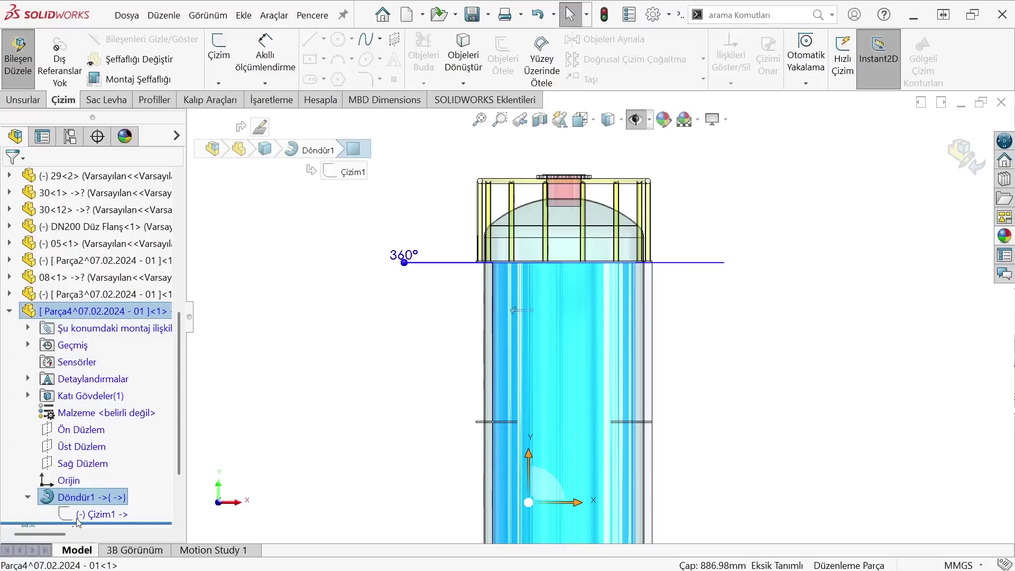
Edit Çizim1 and draw a slanted line from the profile's top corner up under the dome.
{"action": "left_click", "coordinate": [100, 513]}
{"action": "left_click", "coordinate": [91, 470]}
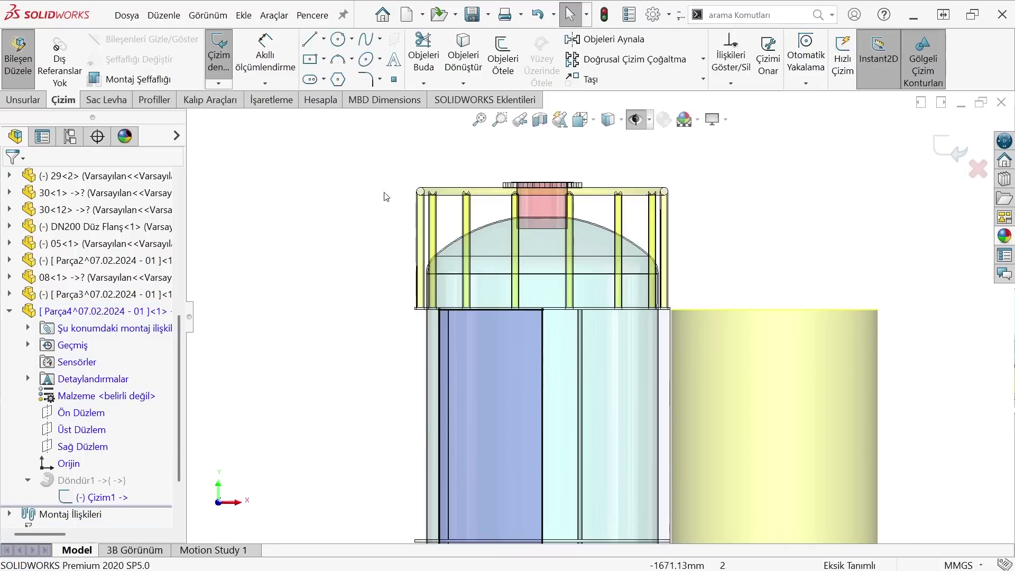
{"action": "left_click", "coordinate": [309, 42]}
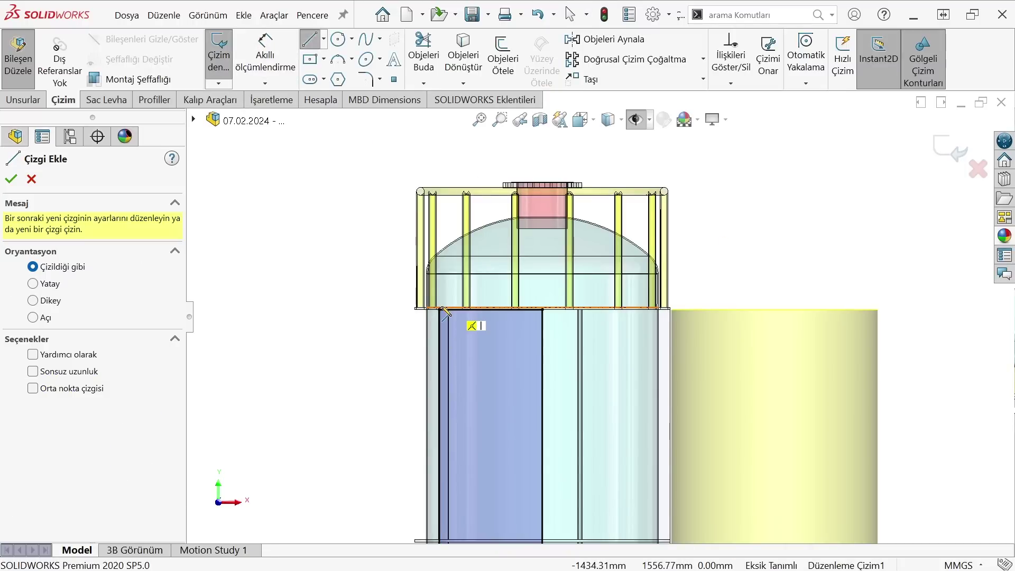
{"action": "left_click", "coordinate": [468, 312]}
{"action": "key", "text": "Escape"}
{"action": "left_click", "coordinate": [309, 39]}
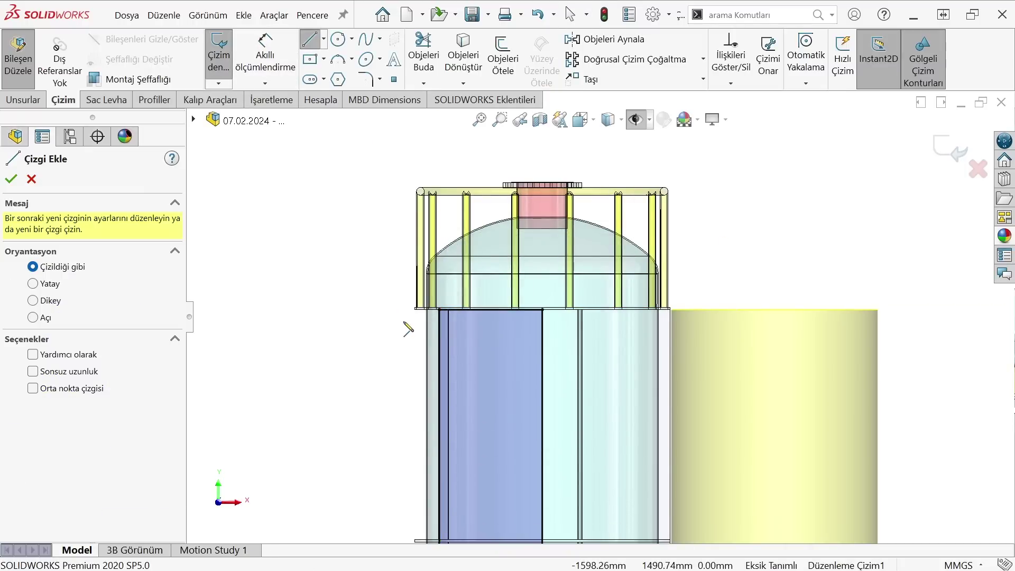
{"action": "left_click", "coordinate": [461, 305]}
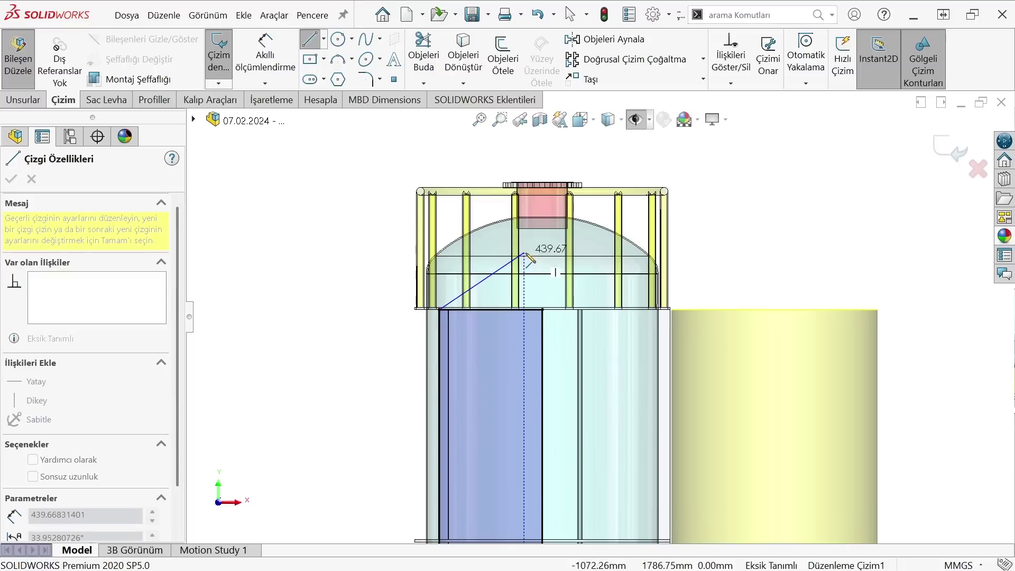
{"action": "left_click", "coordinate": [542, 245]}
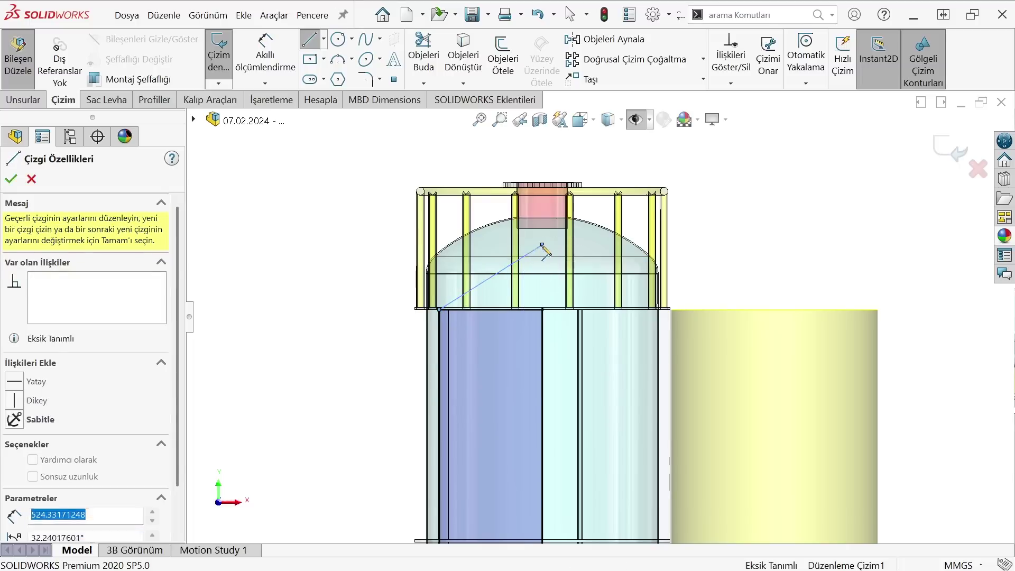
{"action": "left_click", "coordinate": [542, 309]}
{"action": "key", "text": "Escape"}
Trim the extra vertical segment and draw a vertical line closing the profile.
{"action": "left_click", "coordinate": [424, 55]}
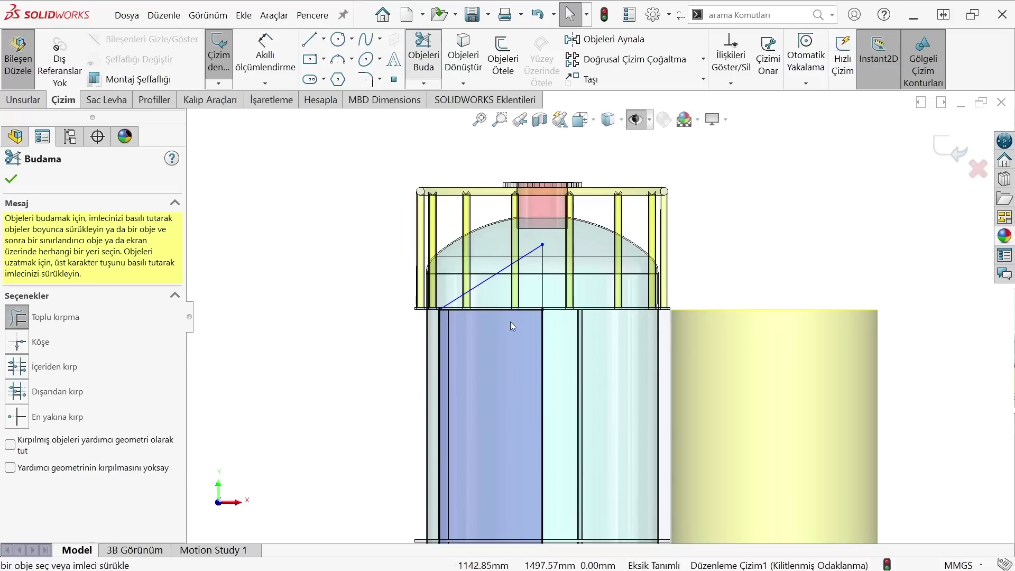
{"action": "left_click_drag", "start_coordinate": [517, 325], "coordinate": [557, 282]}
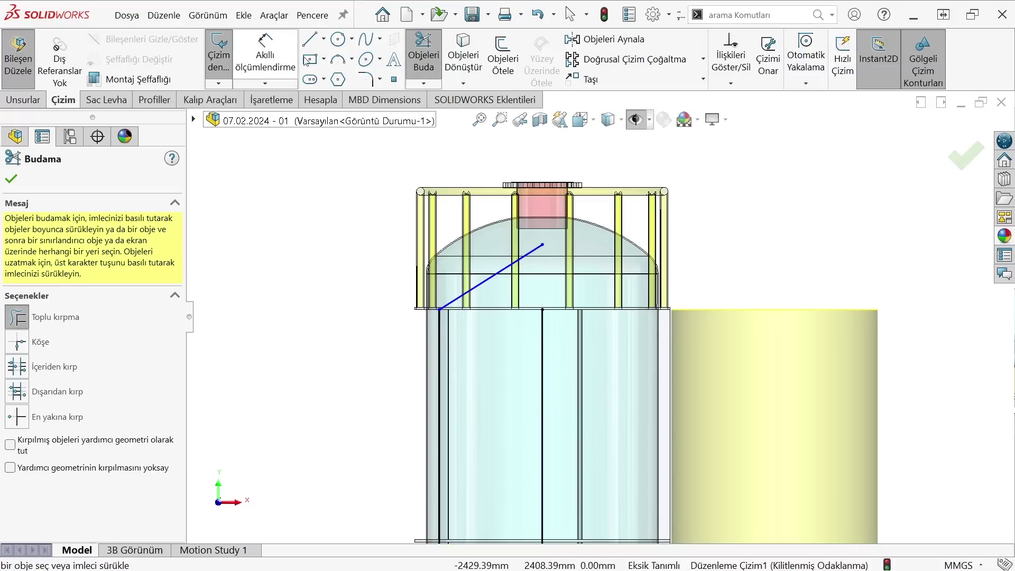
{"action": "left_click", "coordinate": [310, 40]}
{"action": "left_click", "coordinate": [542, 244]}
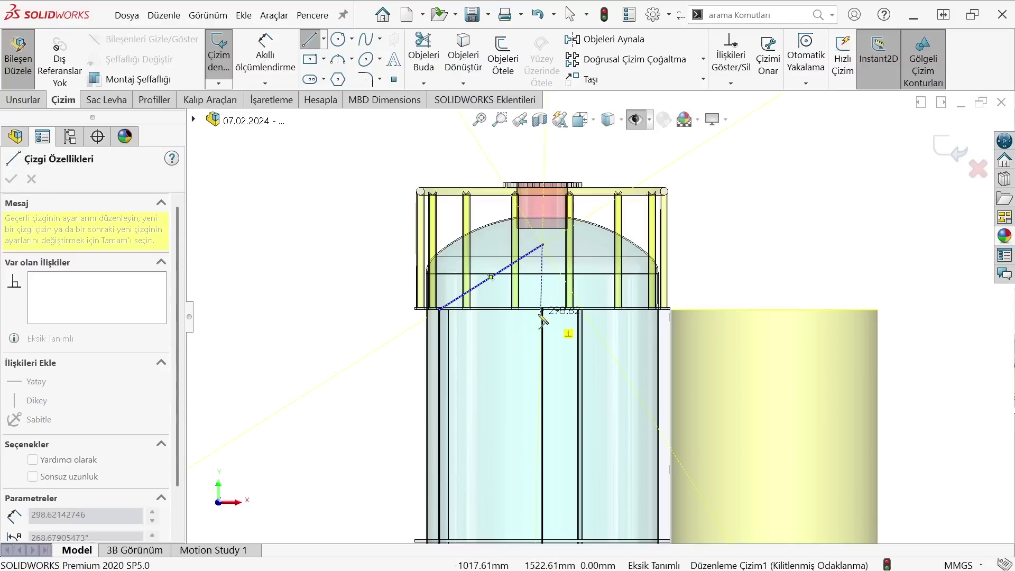
{"action": "left_click", "coordinate": [541, 309]}
{"action": "scroll", "coordinate": [532, 342], "scroll_direction": "up", "scroll_amount": 3}
{"action": "scroll", "coordinate": [532, 342], "scroll_direction": "up", "scroll_amount": 2}
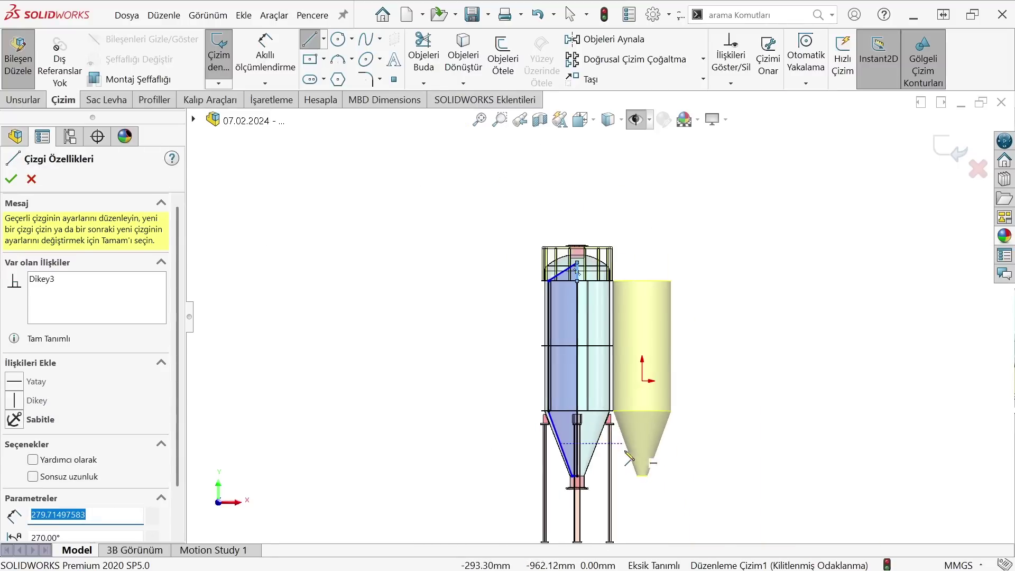
{"action": "scroll", "coordinate": [532, 342], "scroll_direction": "down", "scroll_amount": 1}
{"action": "left_click", "coordinate": [11, 178]}
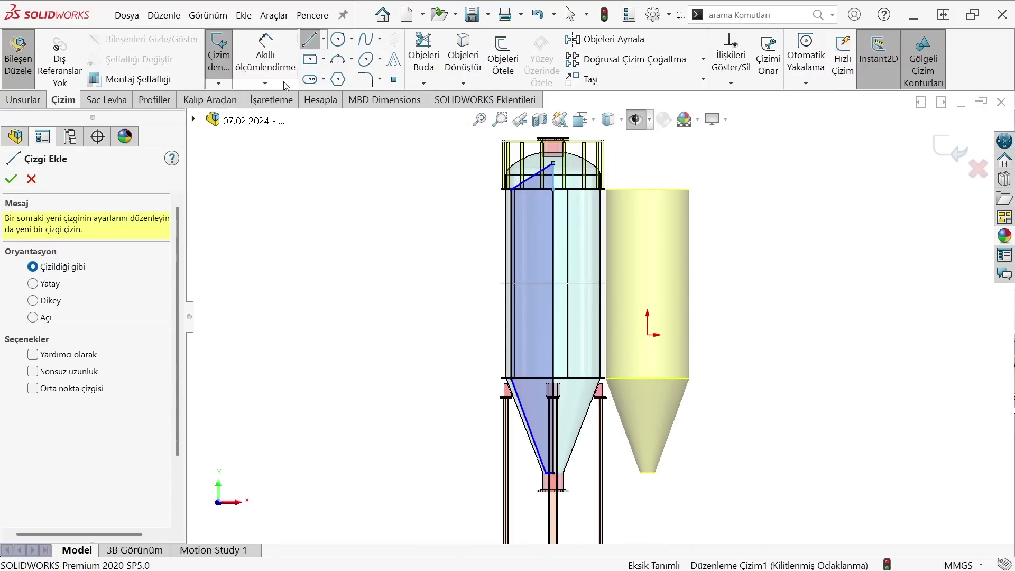
{"action": "left_click", "coordinate": [11, 178]}
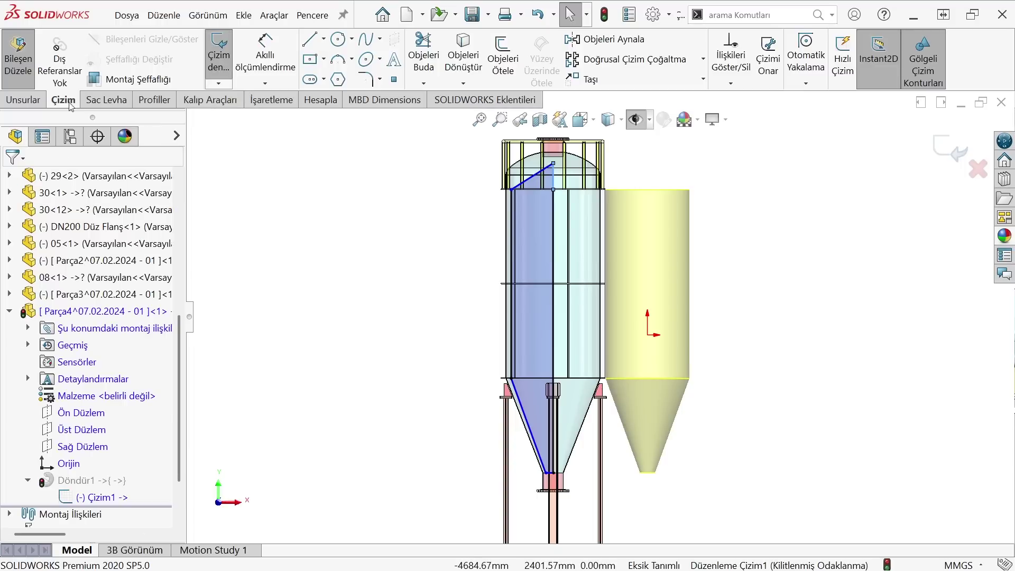
{"action": "left_click", "coordinate": [24, 99]}
Exit the sketch to rebuild the revolve and open the inner-volume part on its own.
{"action": "left_click", "coordinate": [946, 149]}
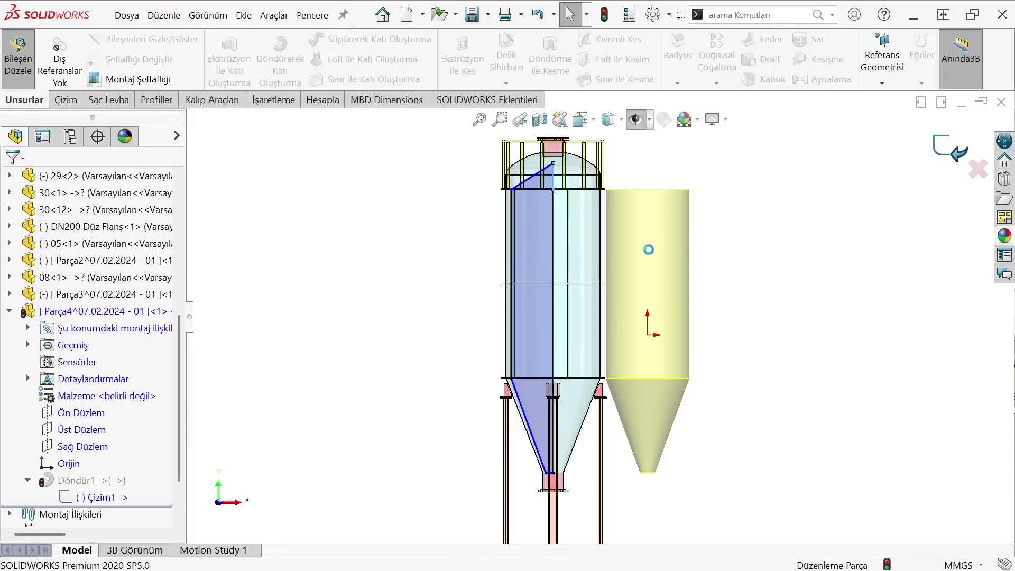
{"action": "middle_click_drag", "start_coordinate": [647, 245], "coordinate": [573, 210]}
{"action": "scroll", "coordinate": [554, 224], "scroll_direction": "down", "scroll_amount": 3}
{"action": "right_click", "coordinate": [554, 224]}
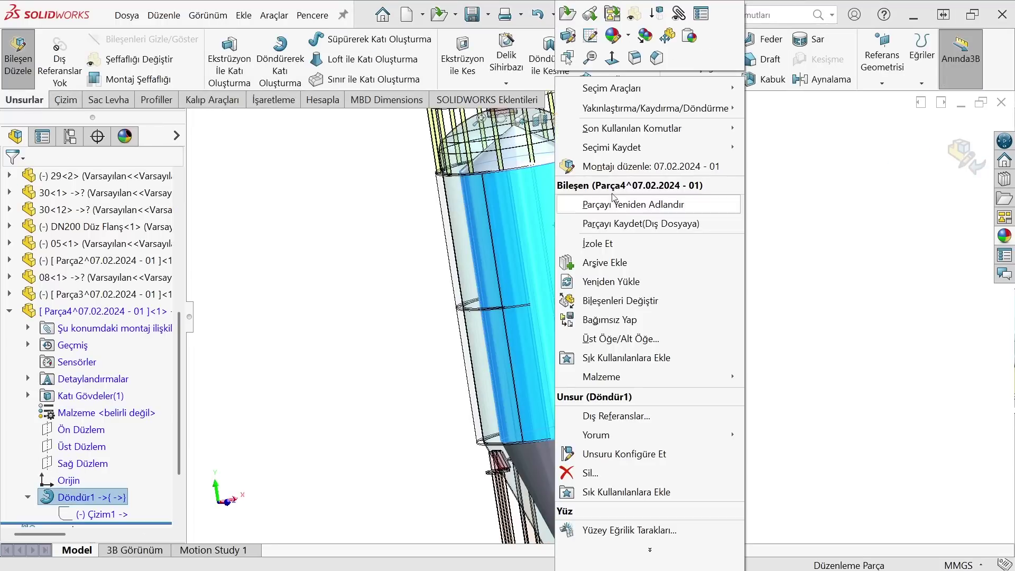
{"action": "key", "text": "Escape"}
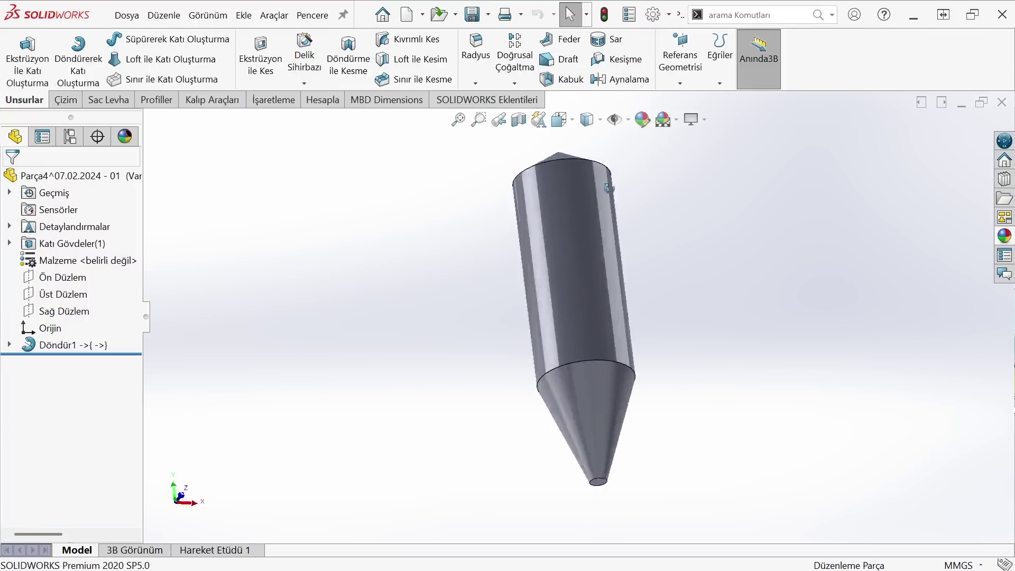
{"action": "middle_click_drag", "start_coordinate": [653, 277], "coordinate": [459, 269]}
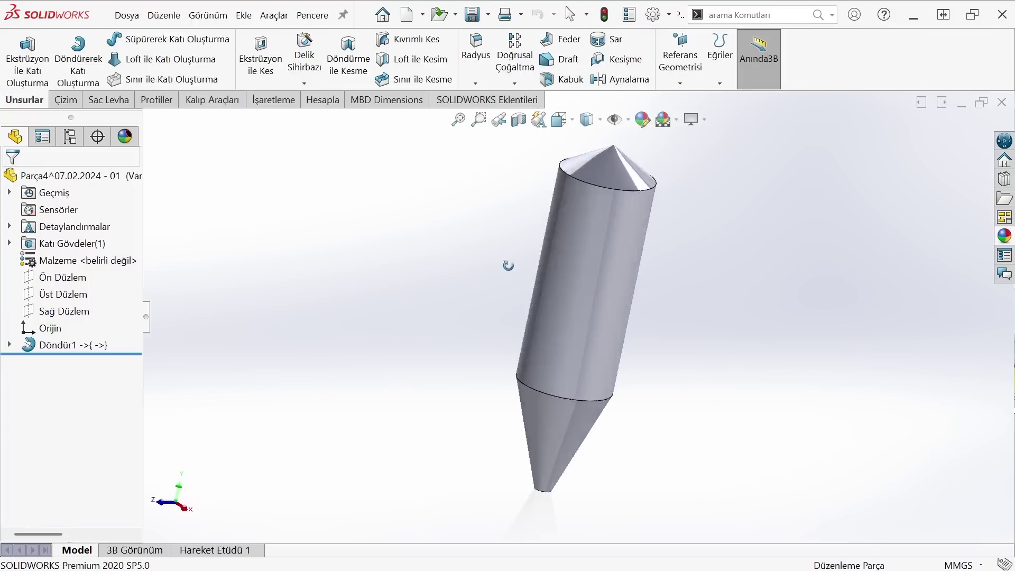
Apply the Plain White scene and check the part's Mass Properties.
{"action": "left_click", "coordinate": [665, 120]}
{"action": "left_click", "coordinate": [687, 159]}
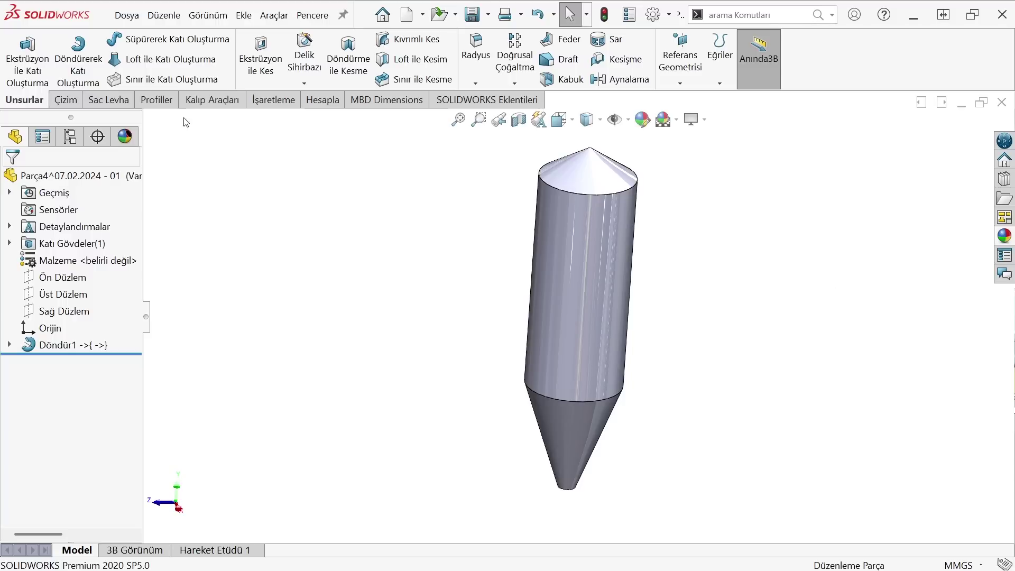
{"action": "left_click", "coordinate": [322, 100]}
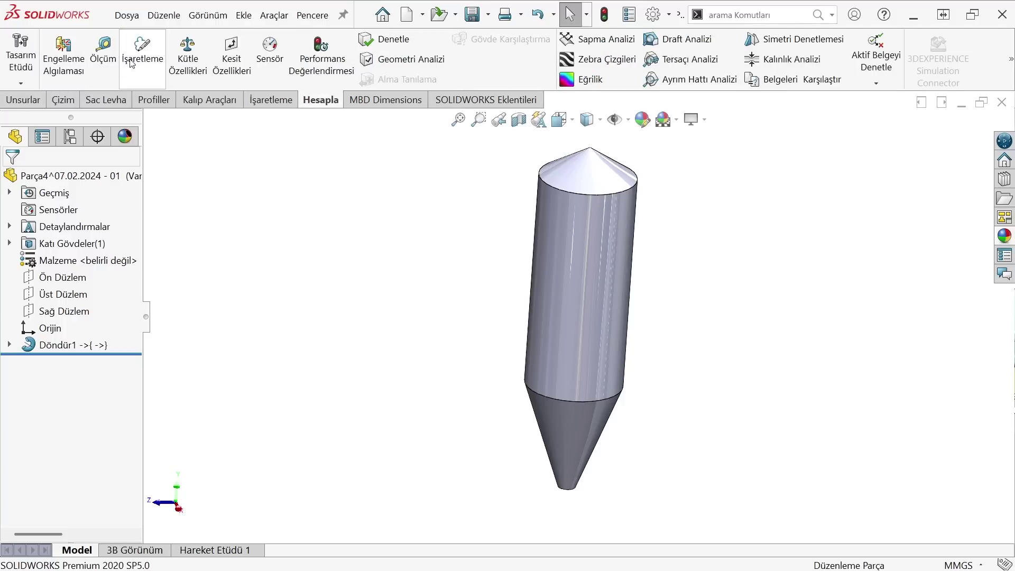
{"action": "left_click", "coordinate": [188, 53]}
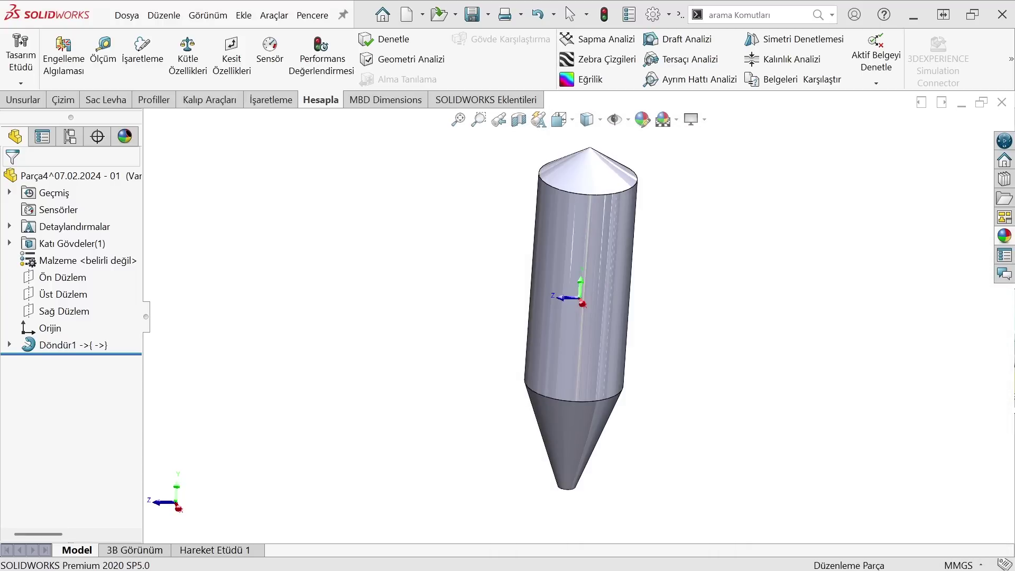
{"action": "left_click", "coordinate": [823, 142]}
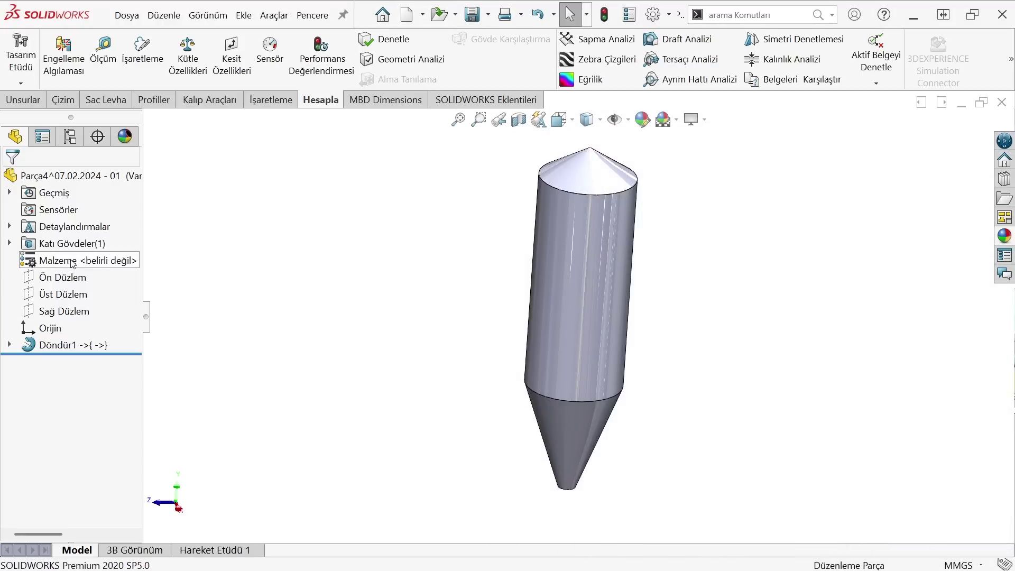
Assign AISI 304 steel from the Çelik category to the part via Edit Material.
{"action": "right_click", "coordinate": [83, 263]}
{"action": "left_click", "coordinate": [111, 270]}
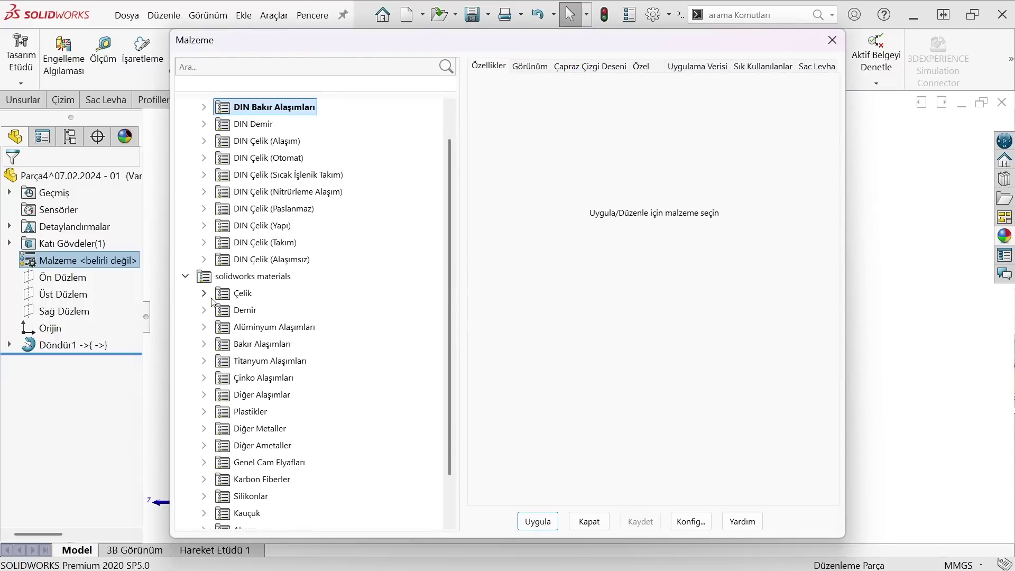
{"action": "left_click", "coordinate": [212, 299]}
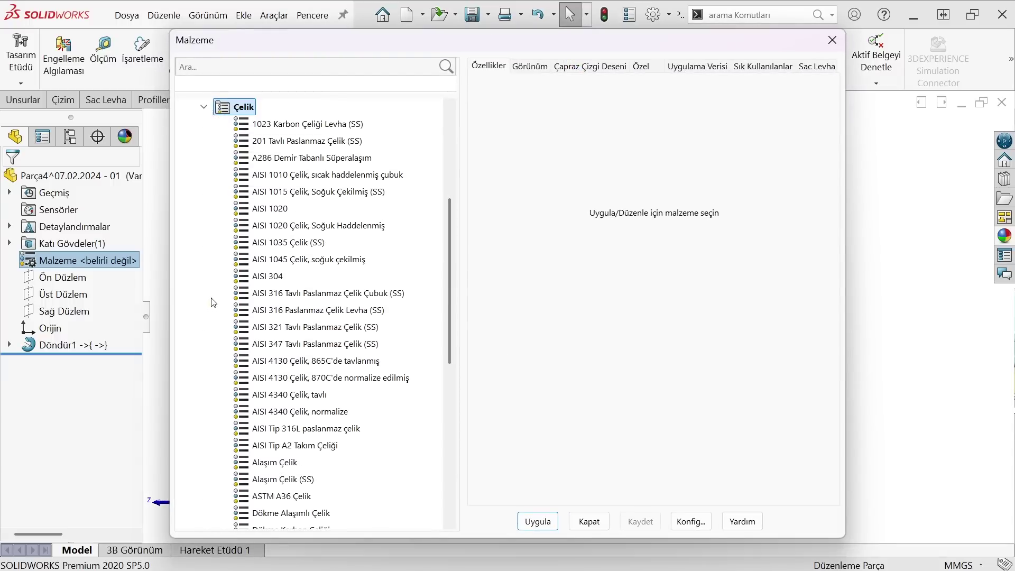
{"action": "left_click", "coordinate": [266, 278]}
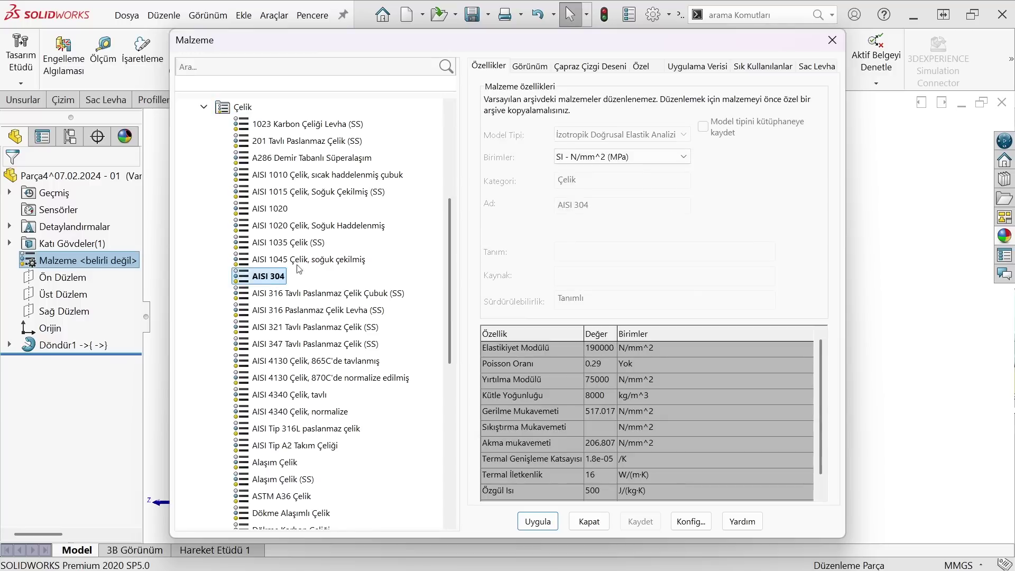
{"action": "left_click", "coordinate": [538, 522]}
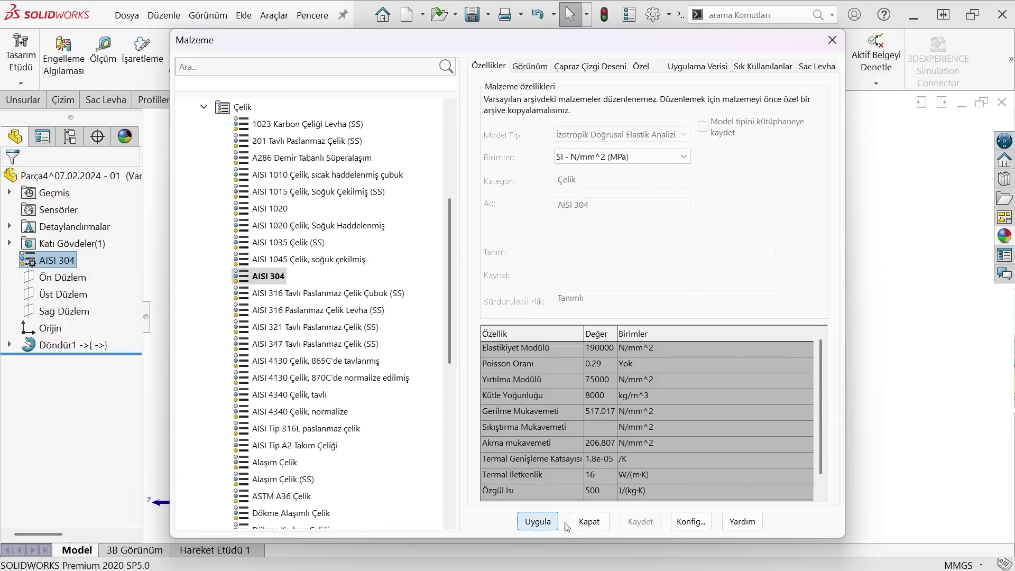
{"action": "left_click", "coordinate": [588, 520]}
{"action": "left_click", "coordinate": [187, 50]}
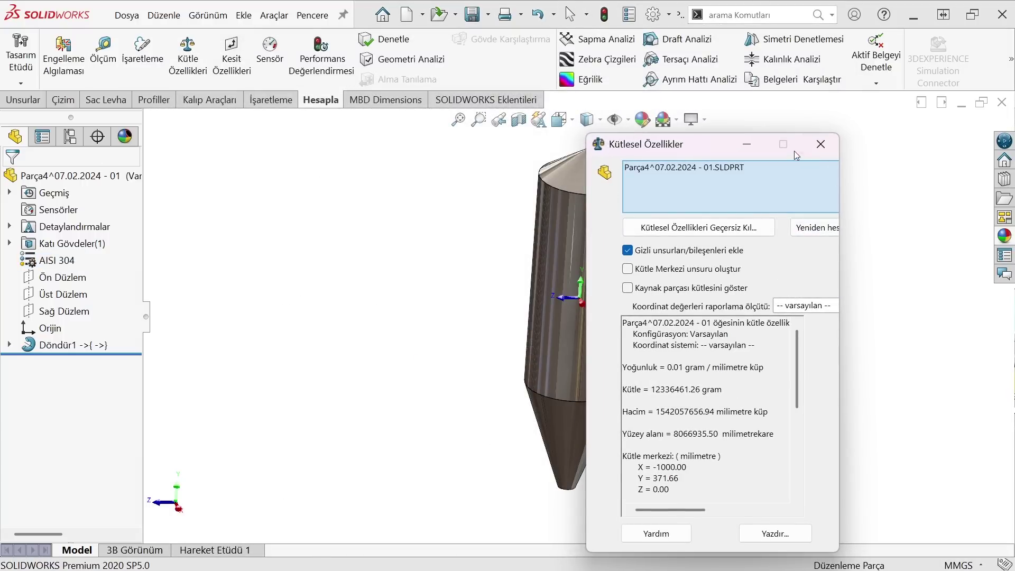
{"action": "left_click", "coordinate": [796, 228]}
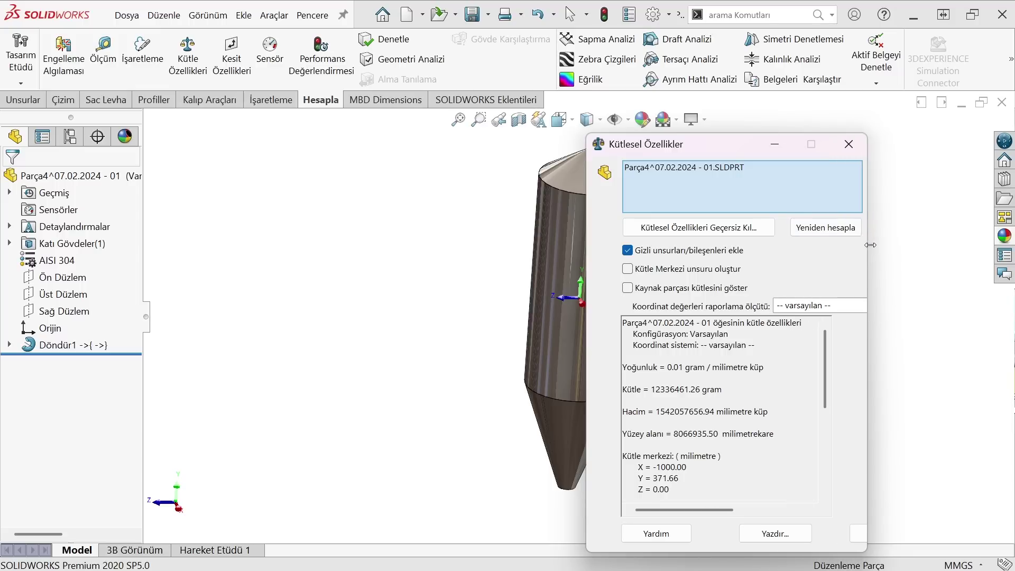
Reopen Mass Properties and set custom unit options with mass in kilograms.
{"action": "left_click", "coordinate": [854, 144]}
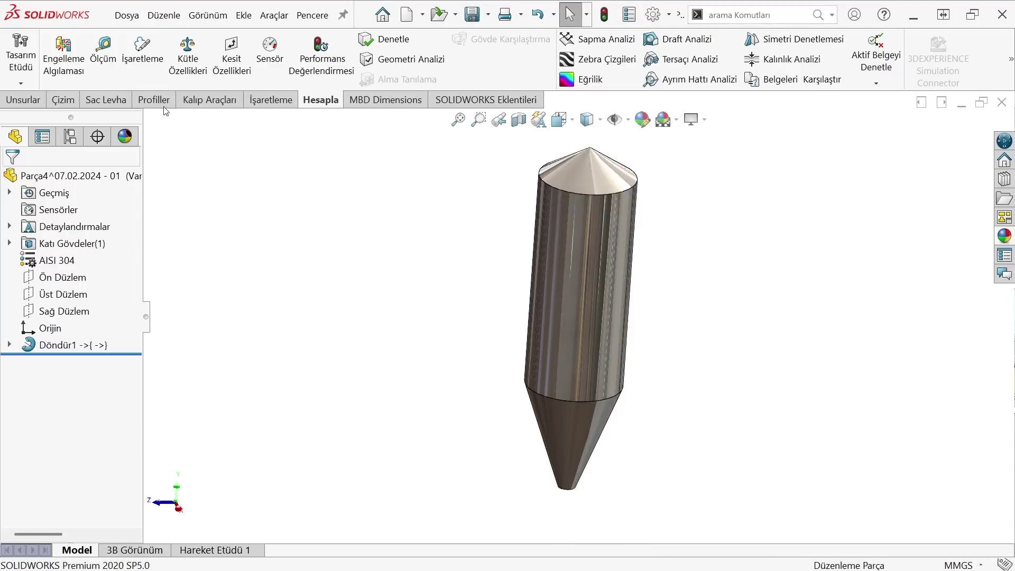
{"action": "left_click", "coordinate": [185, 60]}
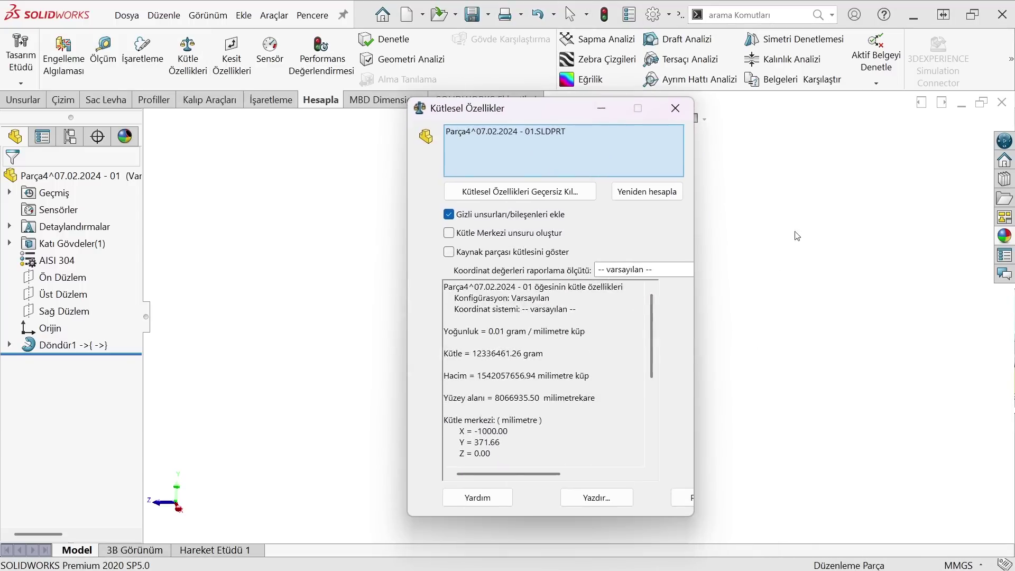
{"action": "left_click_drag", "start_coordinate": [698, 216], "coordinate": [804, 217]}
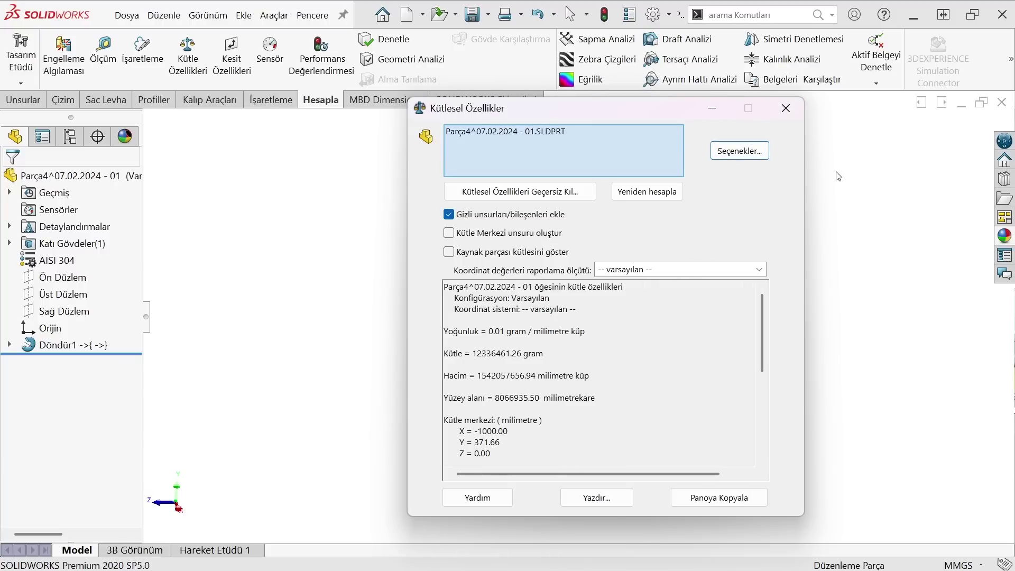
{"action": "left_click", "coordinate": [747, 153]}
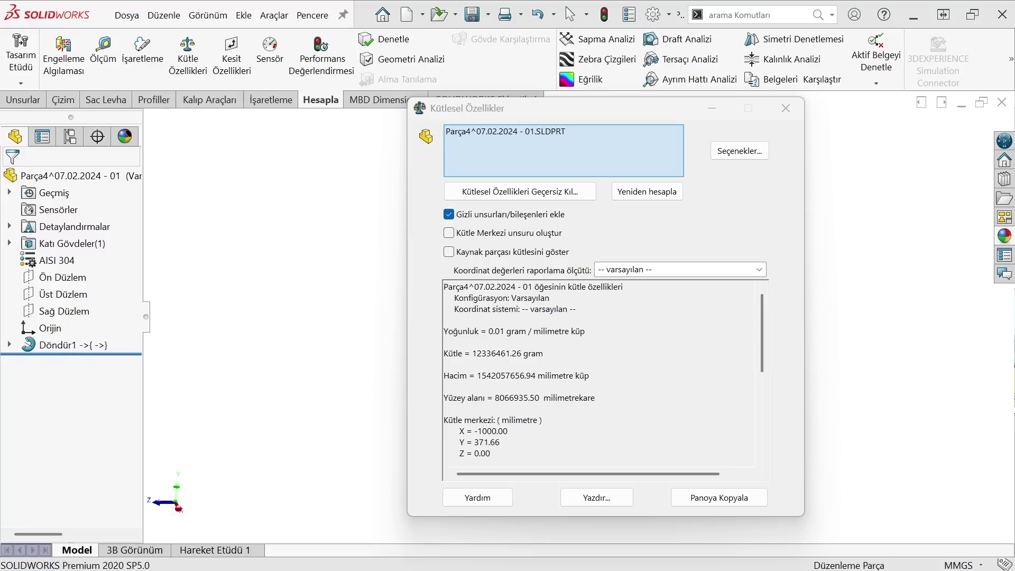
{"action": "left_click_drag", "start_coordinate": [923, 130], "coordinate": [754, 111]}
{"action": "left_click", "coordinate": [728, 190]}
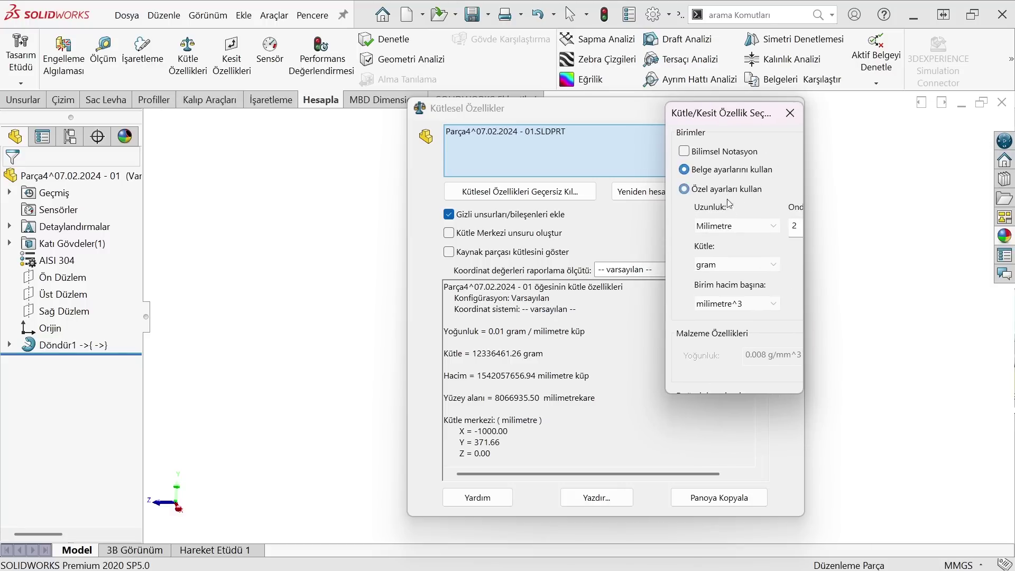
{"action": "left_click", "coordinate": [736, 265]}
{"action": "left_click", "coordinate": [714, 288]}
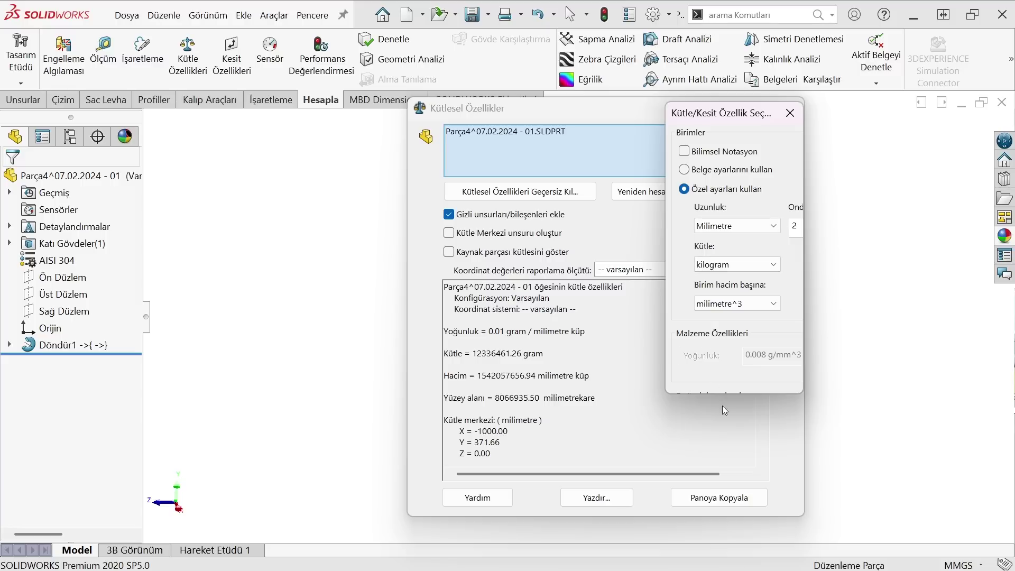
{"action": "left_click", "coordinate": [570, 309]}
{"action": "left_click", "coordinate": [567, 345]}
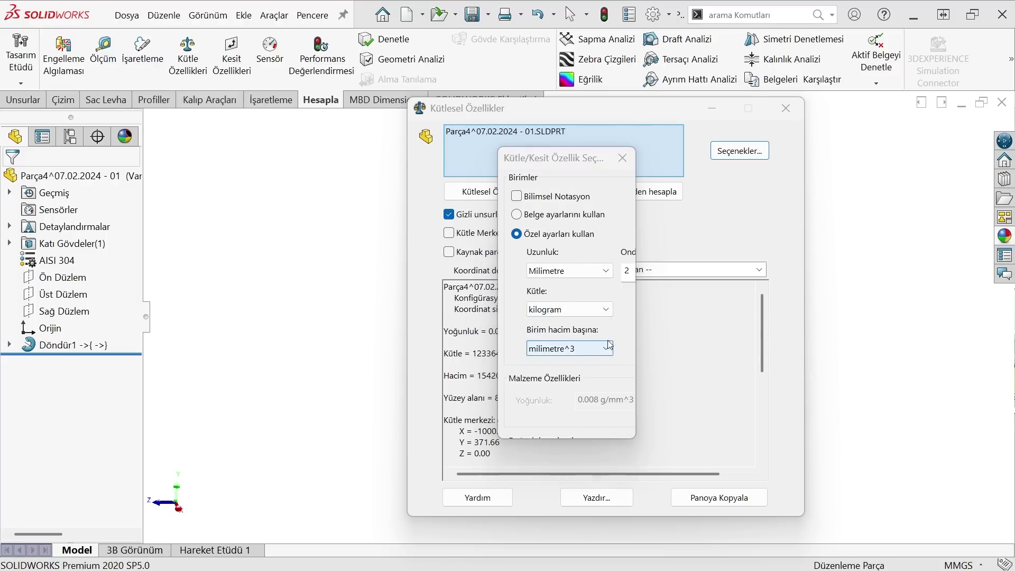
{"action": "key", "text": "Return"}
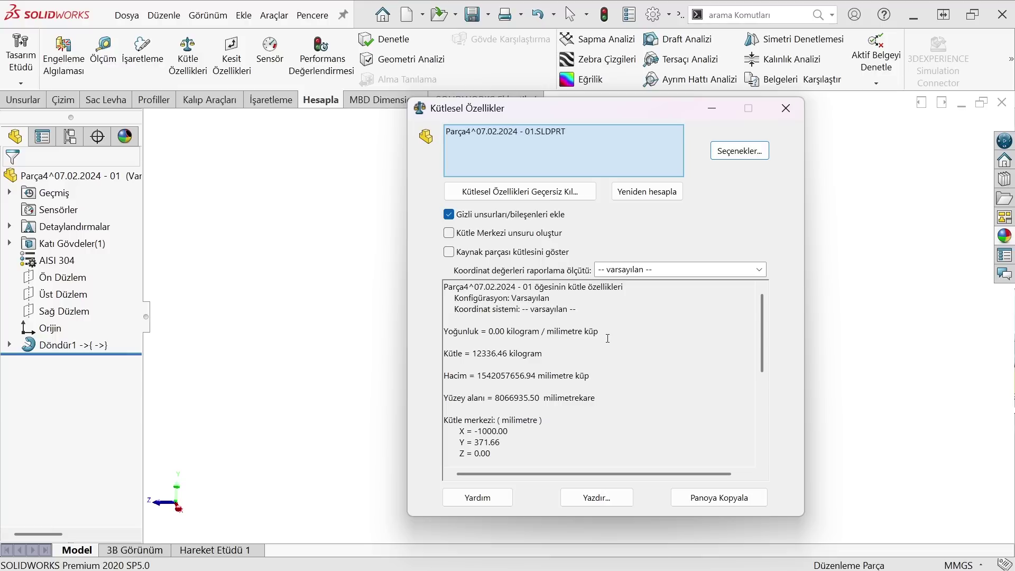
Review the kilogram mass result, then close the mass properties results.
{"action": "left_click_drag", "start_coordinate": [570, 346], "coordinate": [528, 353]}
{"action": "left_click", "coordinate": [559, 358]}
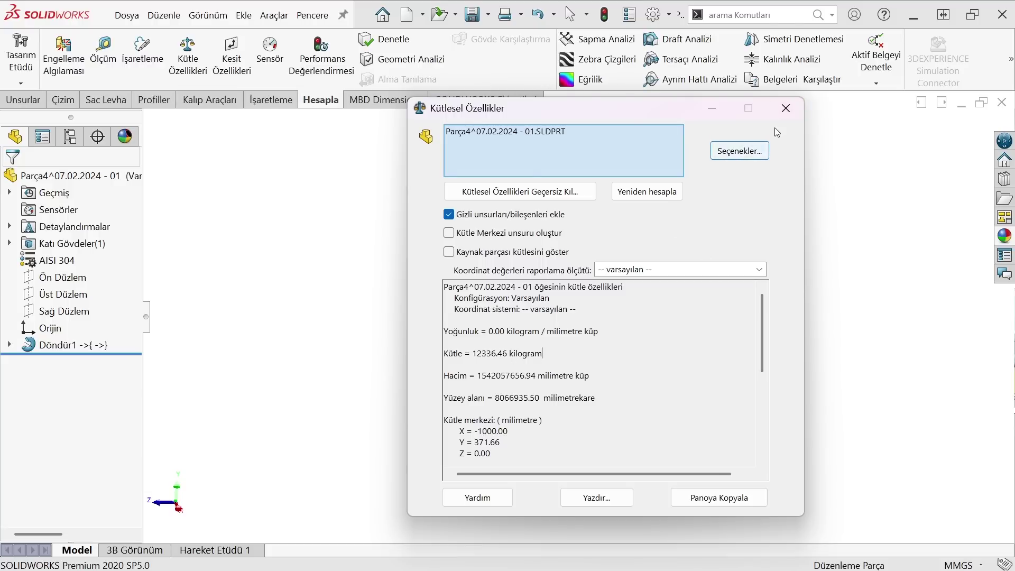
{"action": "left_click", "coordinate": [785, 108]}
Remove the AISI 304 material from the inner-volume part.
{"action": "right_click", "coordinate": [74, 260]}
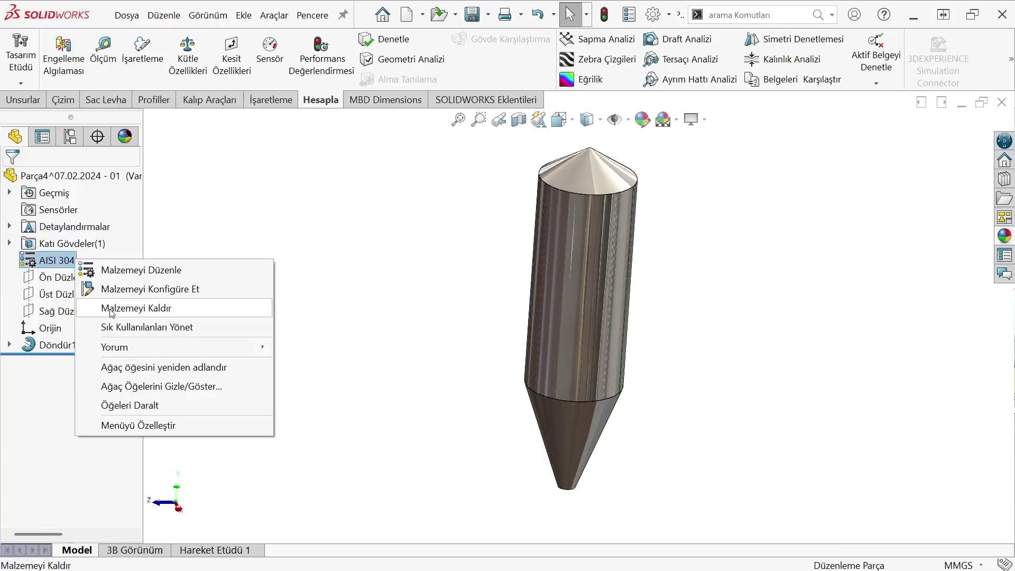
{"action": "left_click", "coordinate": [113, 316]}
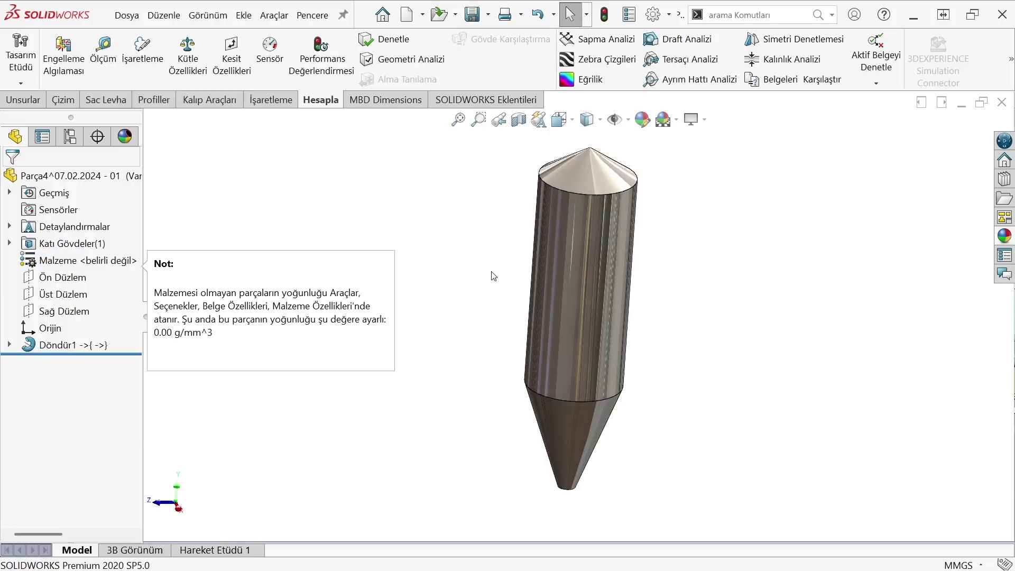
{"action": "left_click", "coordinate": [109, 64]}
Keep kilogram mass units and set a custom density of 0.0014 g/mm^3, giving 2158.88 kg.
{"action": "left_click", "coordinate": [360, 348]}
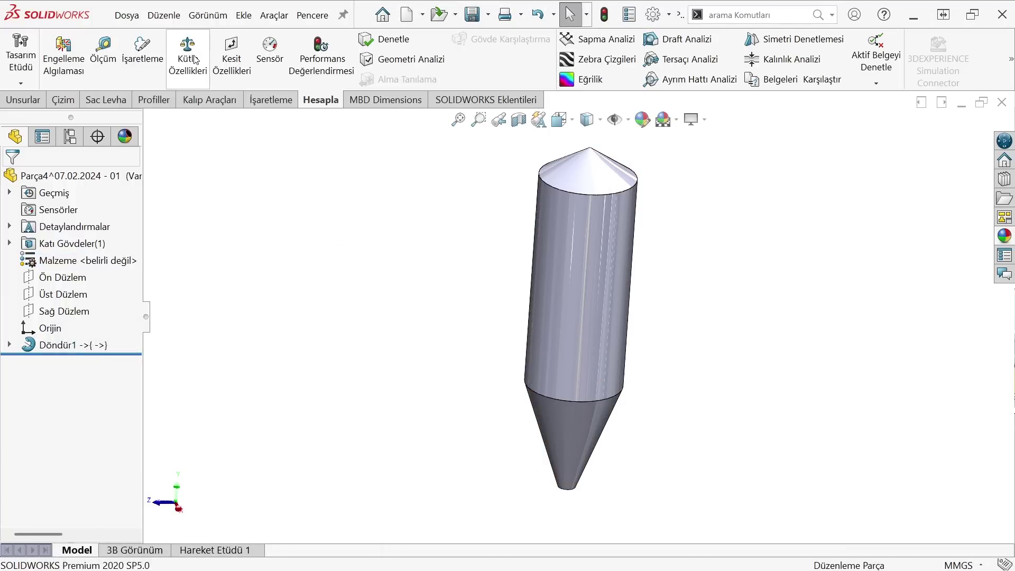
{"action": "left_click", "coordinate": [187, 53]}
{"action": "left_click", "coordinate": [741, 155]}
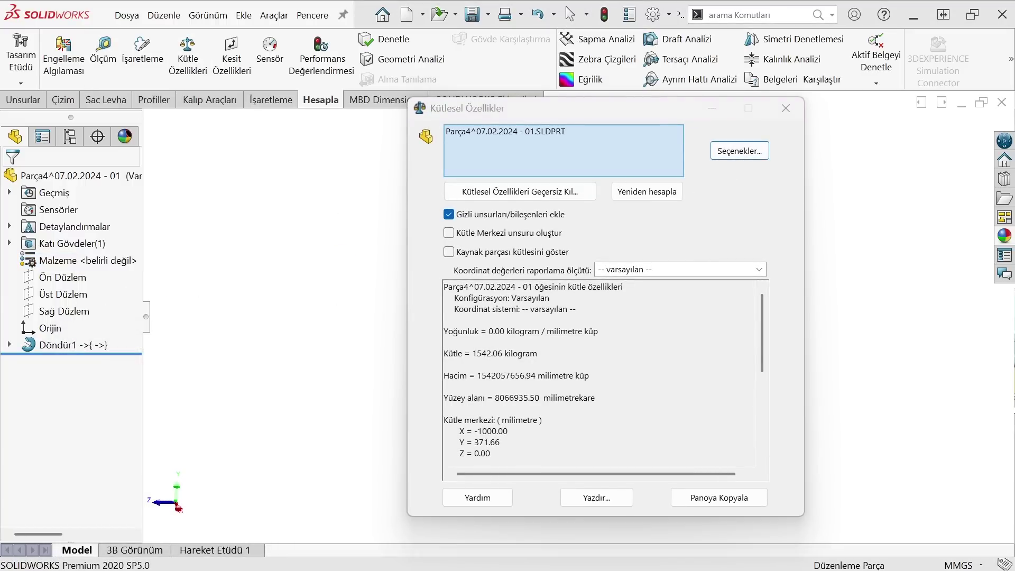
{"action": "left_click_drag", "start_coordinate": [944, 254], "coordinate": [585, 177]}
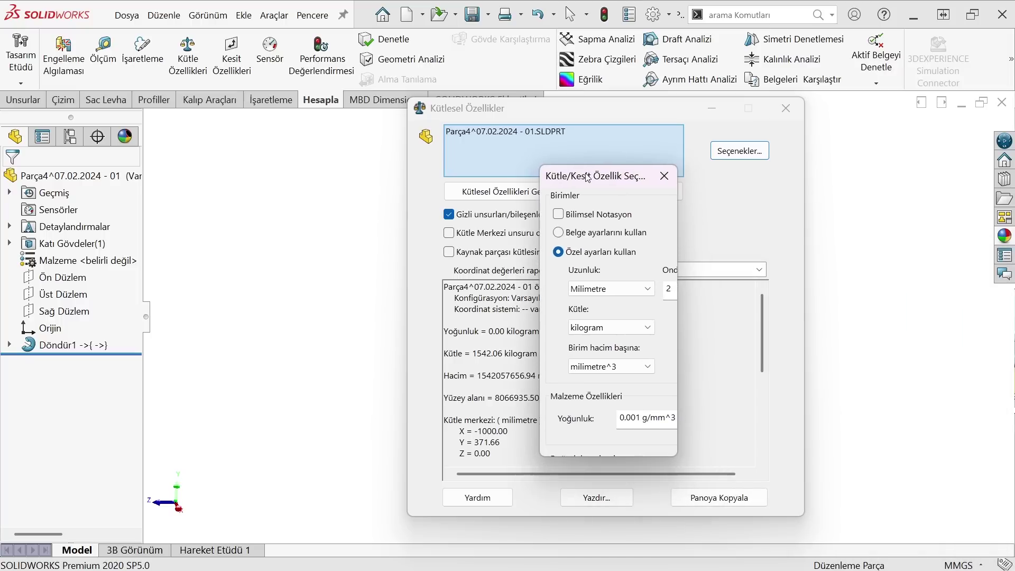
{"action": "left_click", "coordinate": [636, 328]}
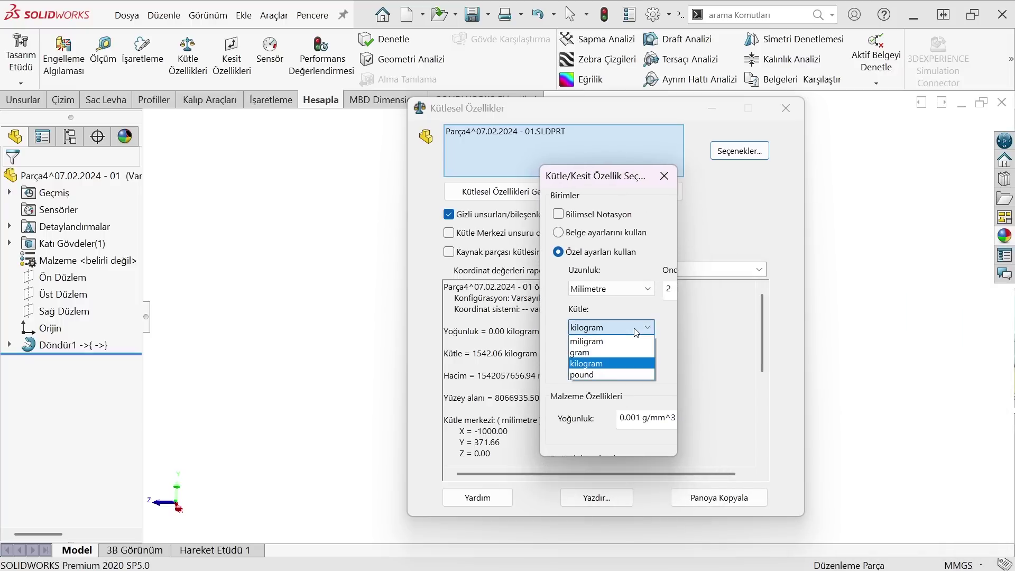
{"action": "left_click", "coordinate": [632, 363]}
{"action": "left_click", "coordinate": [640, 418]}
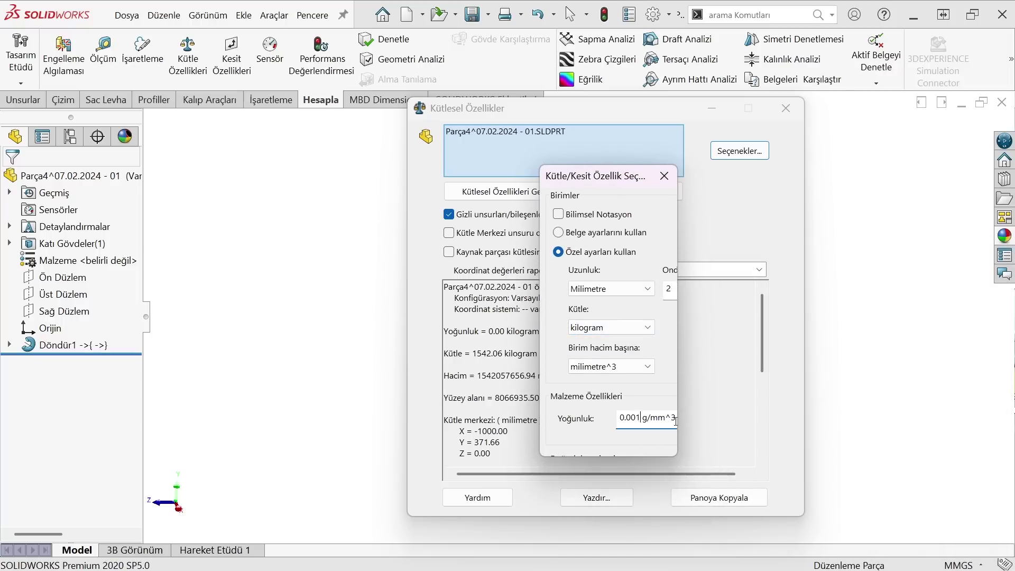
{"action": "type", "text": "4"}
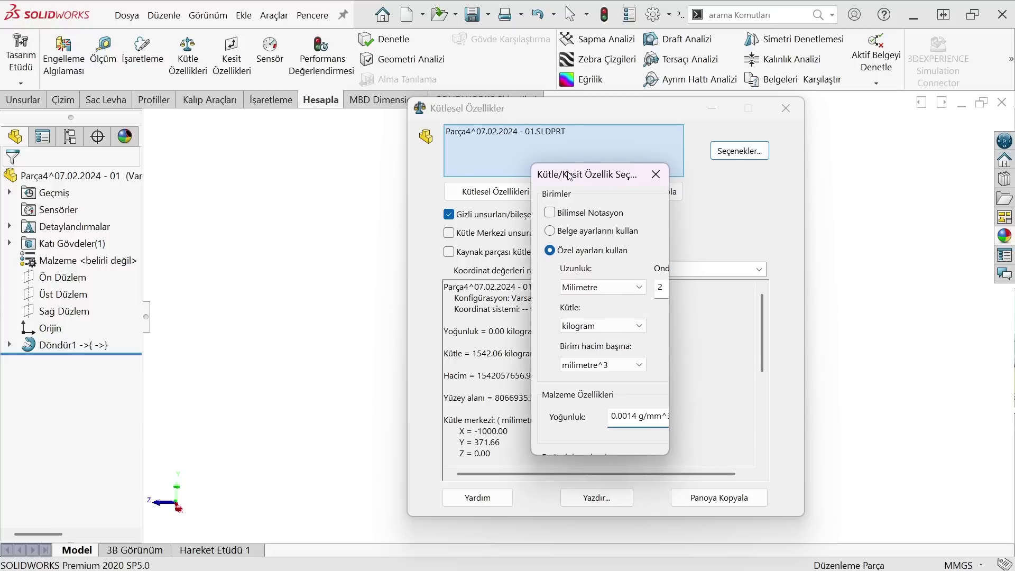
{"action": "left_click_drag", "start_coordinate": [592, 178], "coordinate": [534, 160]}
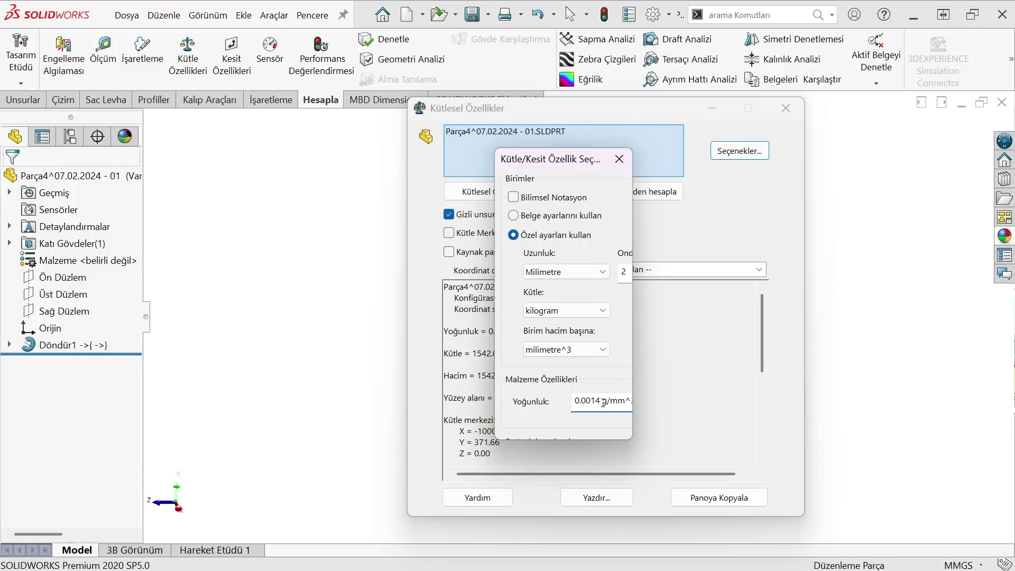
{"action": "key", "text": "Return"}
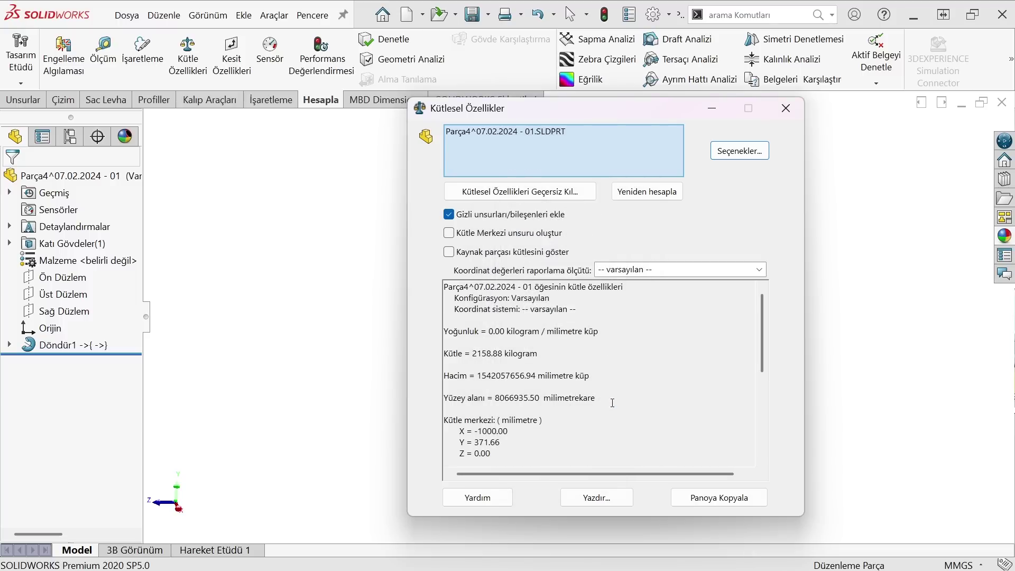
Reconfirm kilogram as the mass unit in the mass property options.
{"action": "left_click_drag", "start_coordinate": [540, 357], "coordinate": [484, 354]}
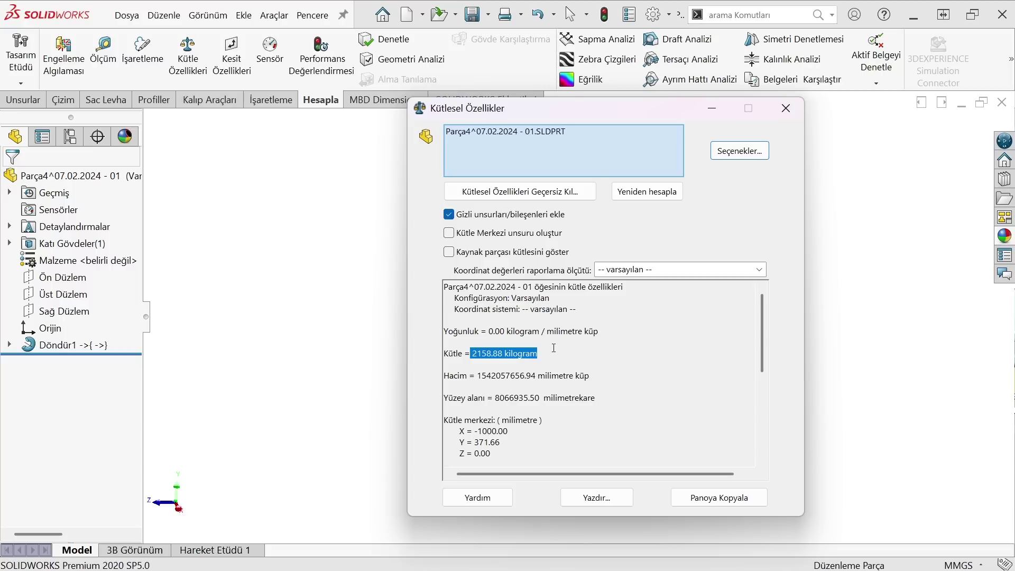
{"action": "left_click", "coordinate": [742, 153]}
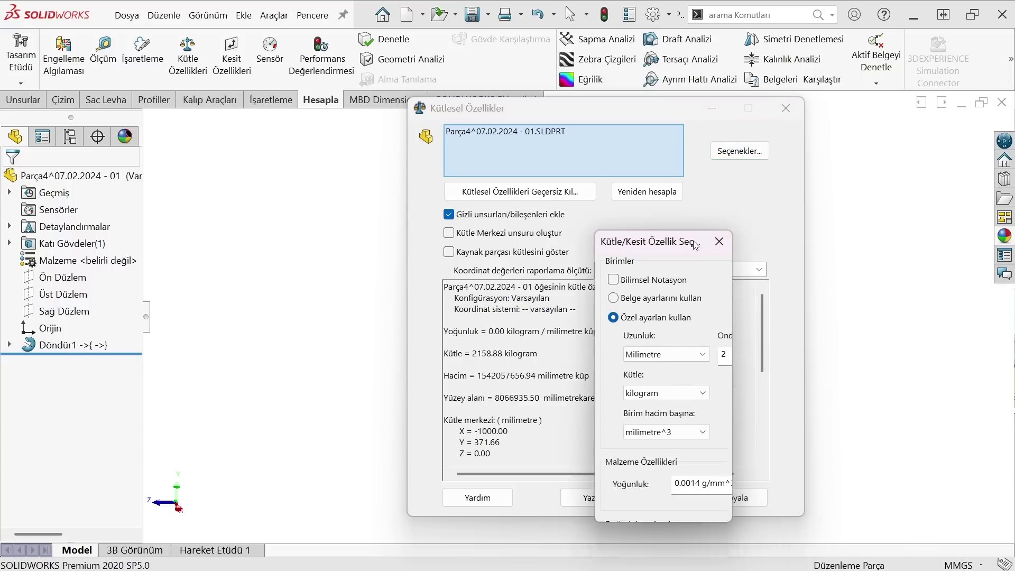
{"action": "left_click", "coordinate": [682, 349]}
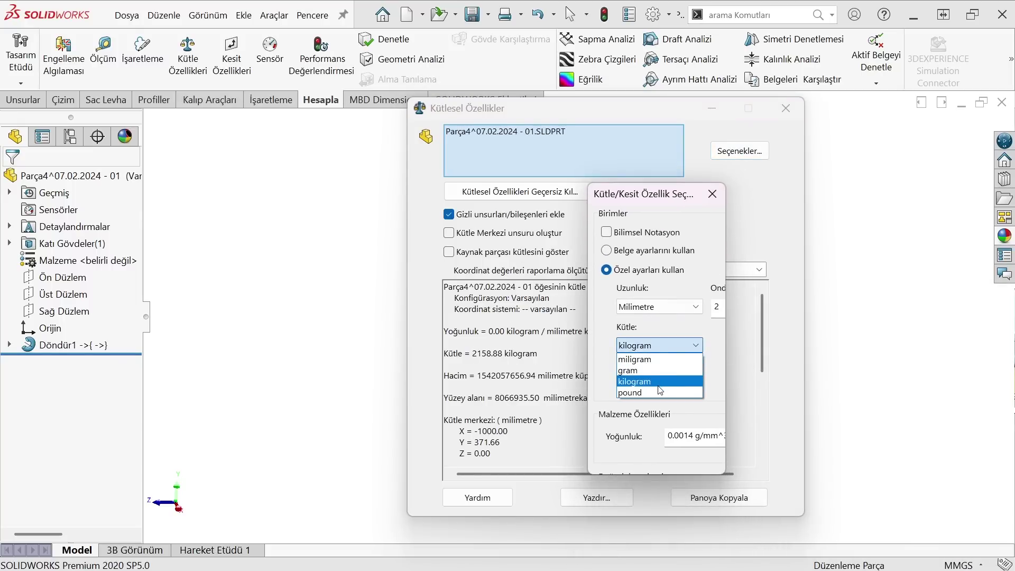
{"action": "left_click", "coordinate": [658, 384]}
{"action": "left_click", "coordinate": [653, 345]}
{"action": "left_click", "coordinate": [649, 379]}
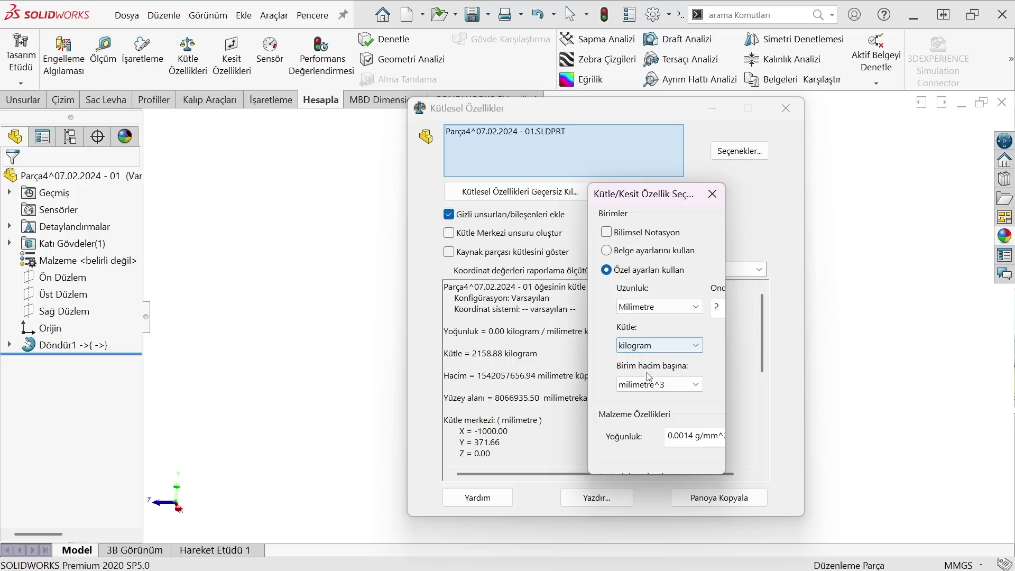
{"action": "left_click", "coordinate": [658, 345]}
{"action": "left_click", "coordinate": [634, 370]}
{"action": "left_click", "coordinate": [658, 345]}
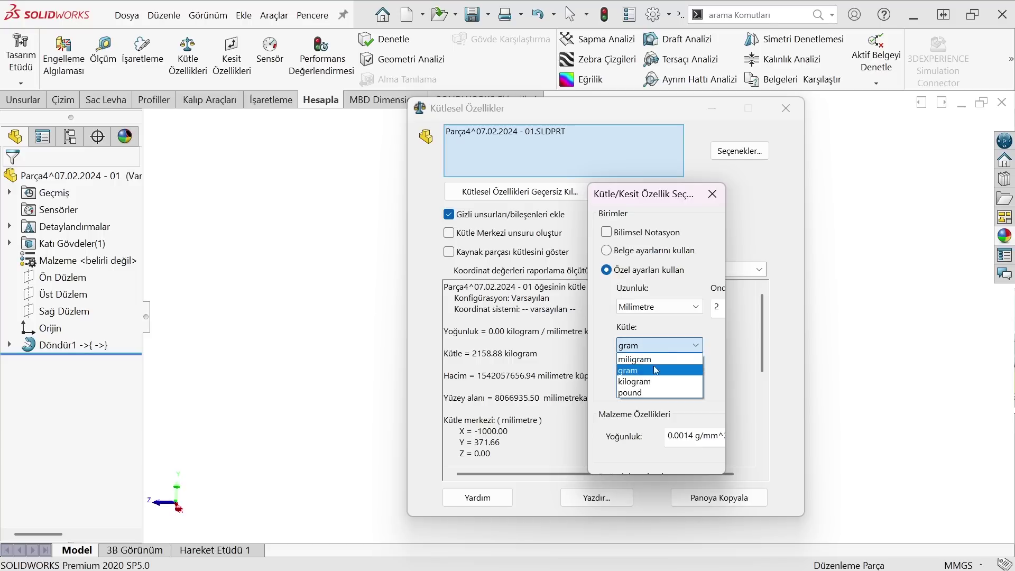
{"action": "left_click", "coordinate": [653, 381]}
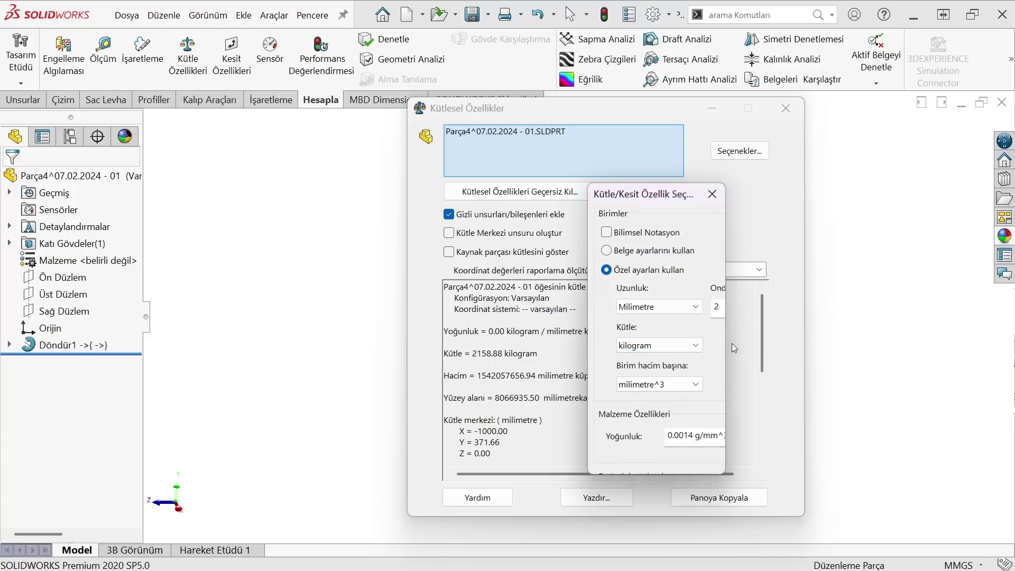
{"action": "key", "text": "Return"}
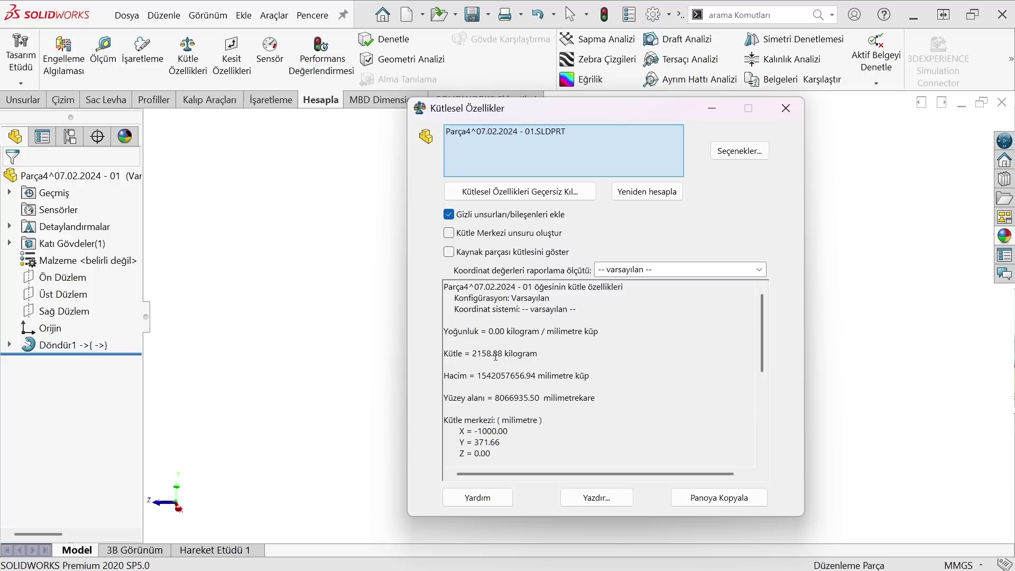
Select the 2158.88 kg mass line, close the results, and stand the part upright.
{"action": "left_click_drag", "start_coordinate": [543, 354], "coordinate": [444, 353]}
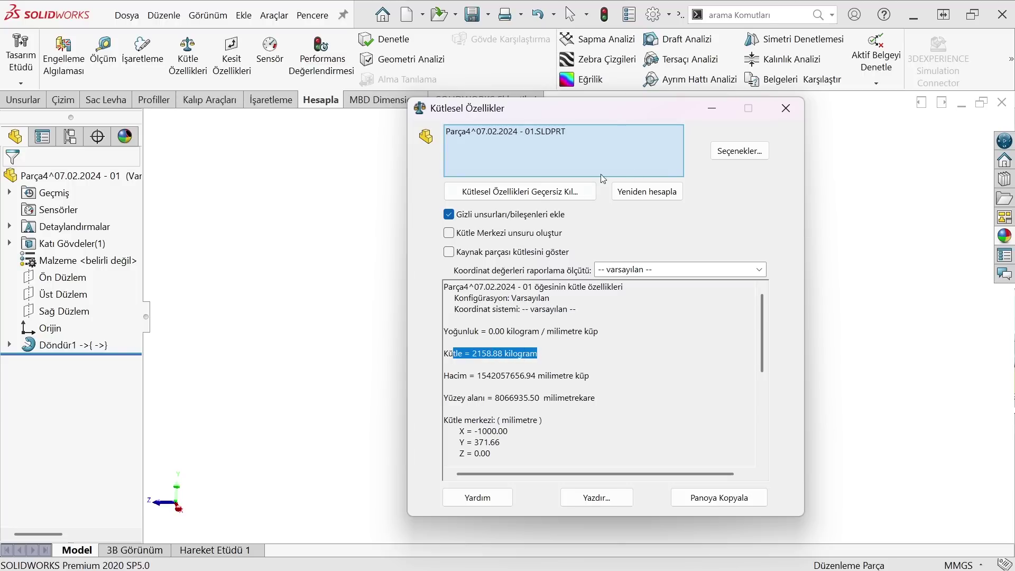
{"action": "left_click", "coordinate": [785, 107]}
{"action": "mouse_move", "coordinate": [564, 172]}
{"action": "middle_mouse_down"}
{"action": "mouse_move", "coordinate": [547, 278]}
{"action": "mouse_move", "coordinate": [583, 226]}
{"action": "middle_mouse_up"}
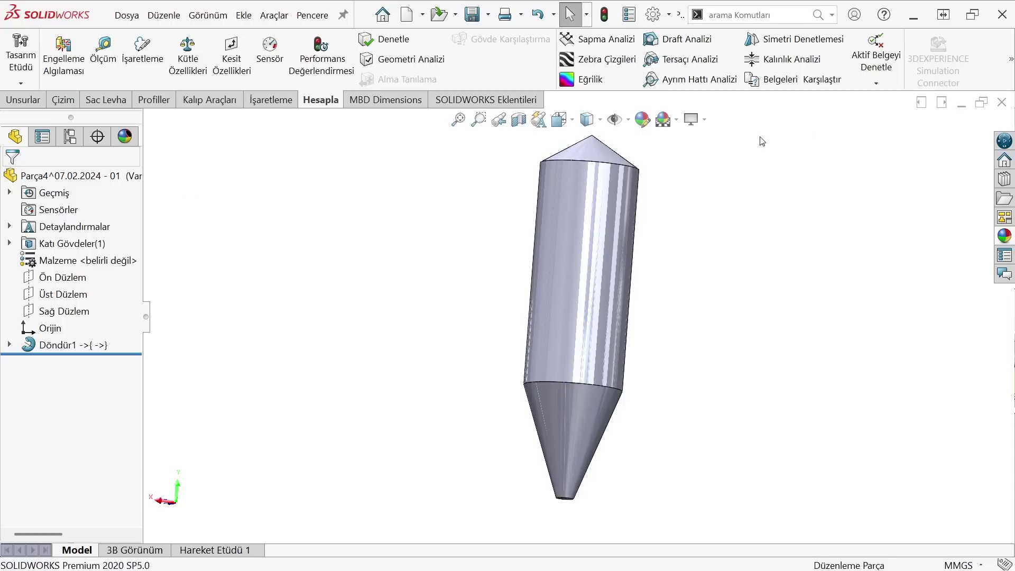
Close the part without saving and view the full silo assembly from a new angle.
{"action": "left_click", "coordinate": [1003, 106]}
{"action": "left_click", "coordinate": [544, 290]}
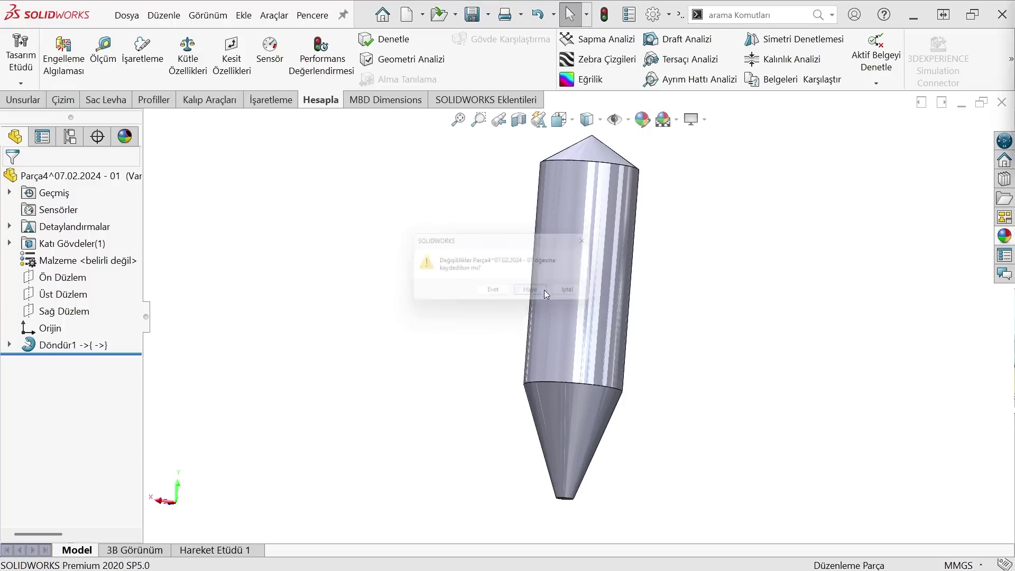
{"action": "left_click", "coordinate": [540, 310]}
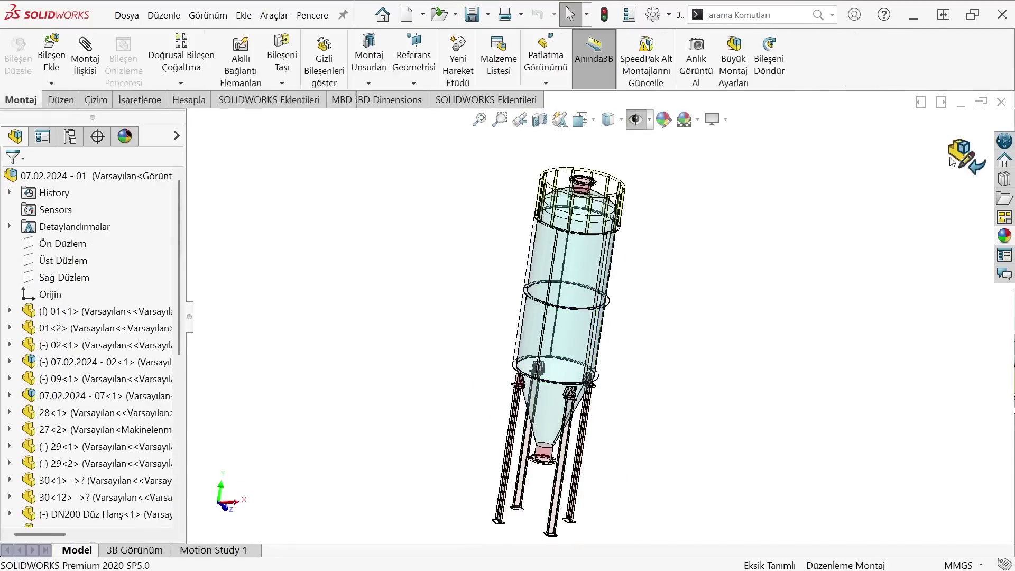
{"action": "middle_click_drag", "start_coordinate": [630, 217], "coordinate": [600, 271]}
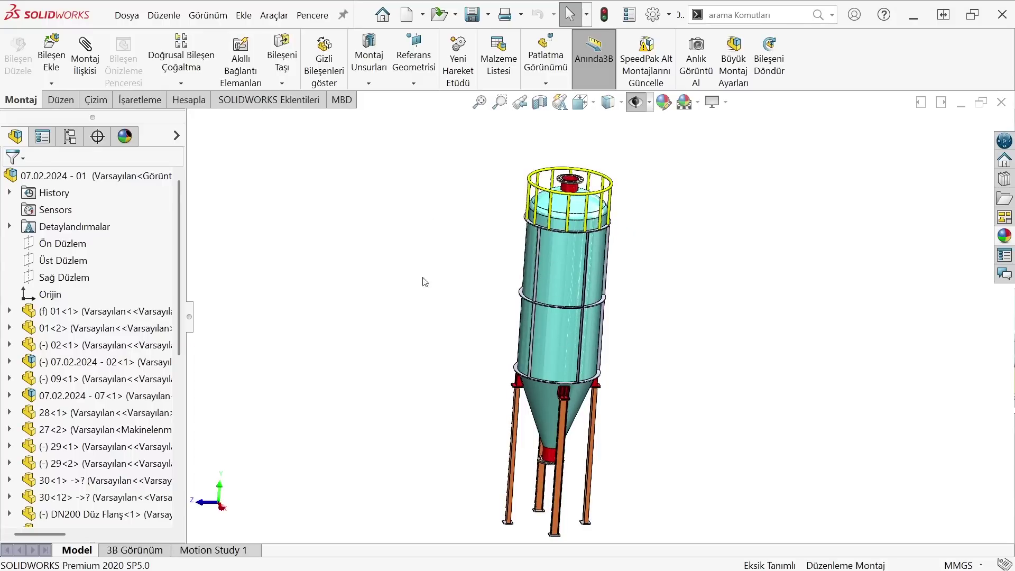
{"action": "middle_click_drag", "start_coordinate": [591, 377], "coordinate": [611, 310]}
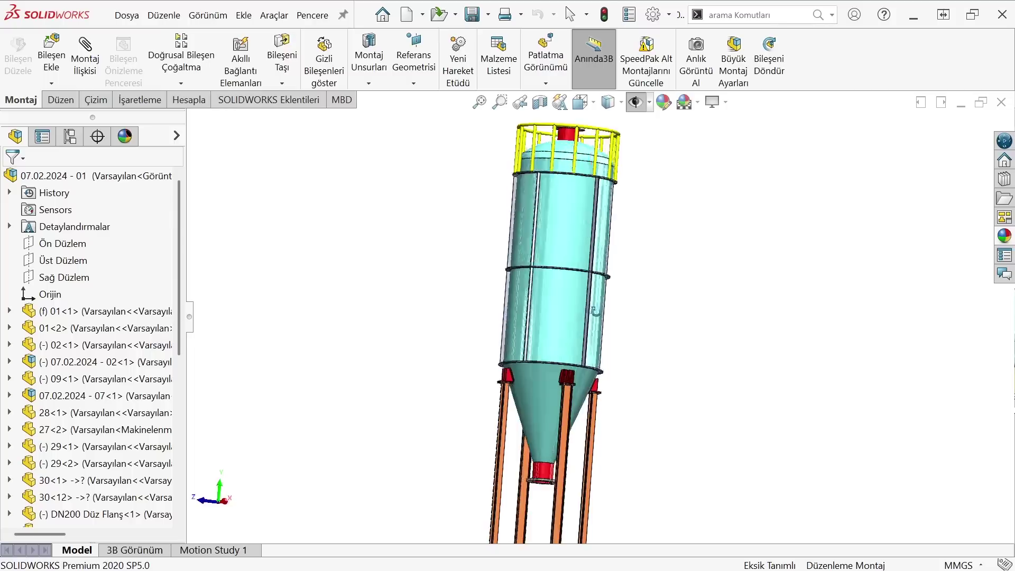
{"action": "scroll", "coordinate": [612, 310], "scroll_direction": "down", "scroll_amount": 2}
{"action": "left_click", "coordinate": [547, 415]}
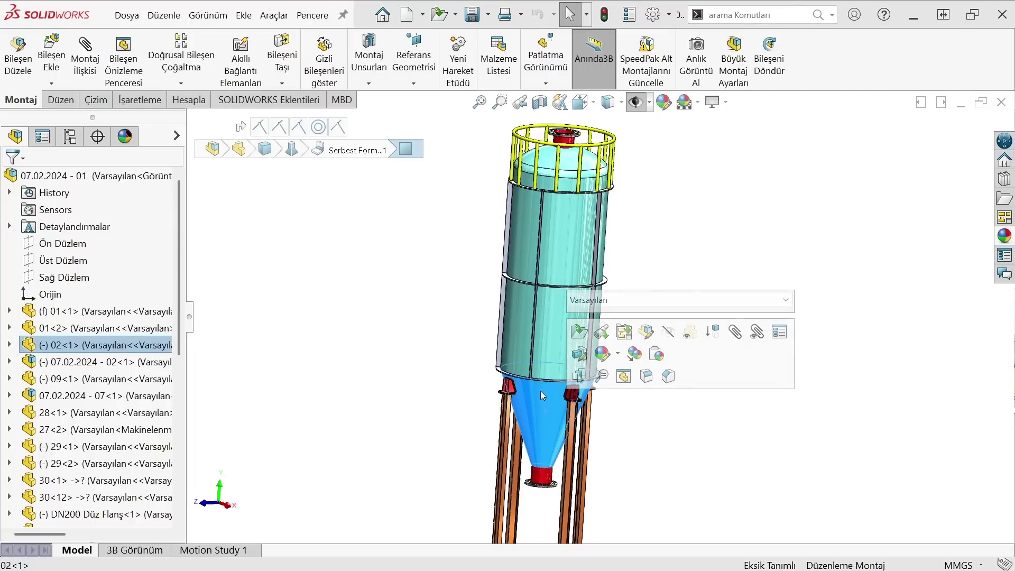
{"action": "left_click", "coordinate": [551, 318]}
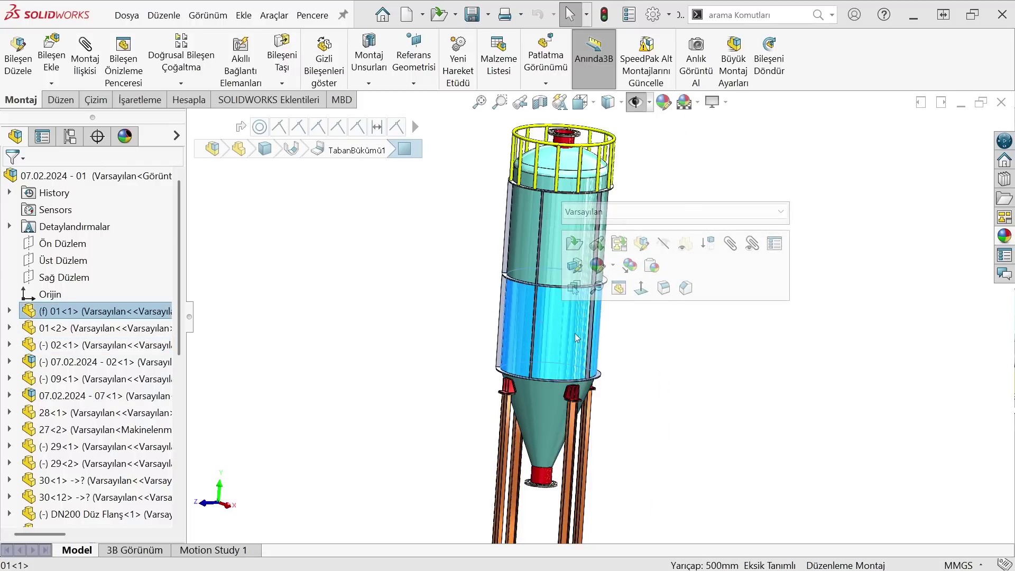
{"action": "left_click", "coordinate": [543, 249]}
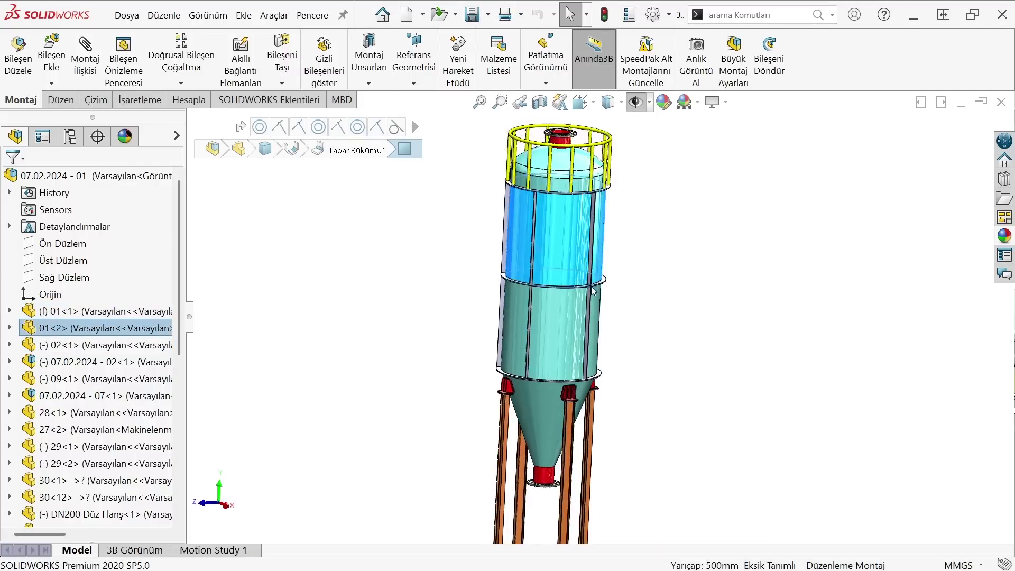
{"action": "scroll", "coordinate": [411, 118], "scroll_direction": "down", "scroll_amount": 3}
{"action": "left_click", "coordinate": [506, 181]}
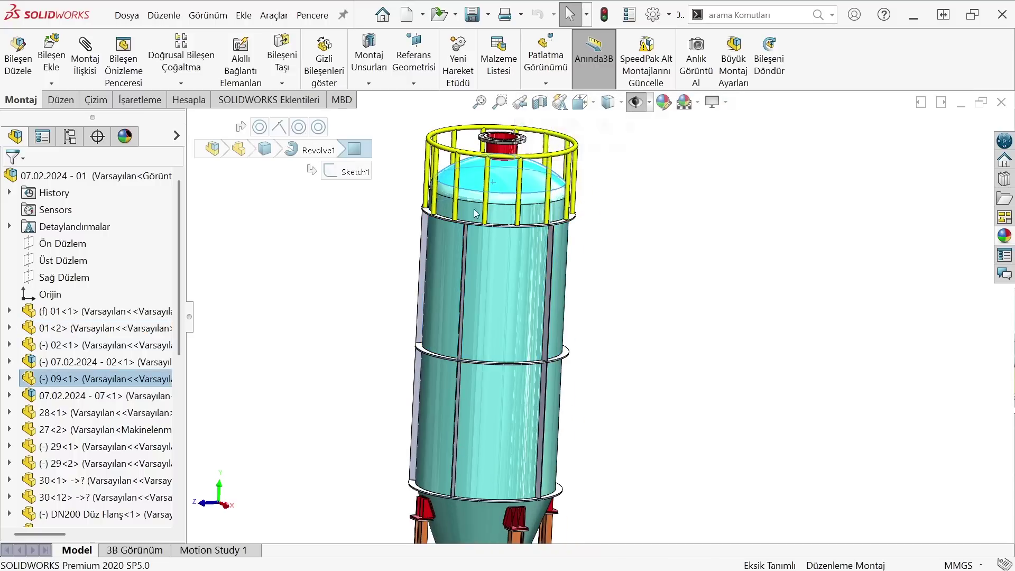
{"action": "middle_click_drag", "start_coordinate": [506, 182], "coordinate": [498, 182]}
{"action": "scroll", "coordinate": [657, 407], "scroll_direction": "up", "scroll_amount": 3}
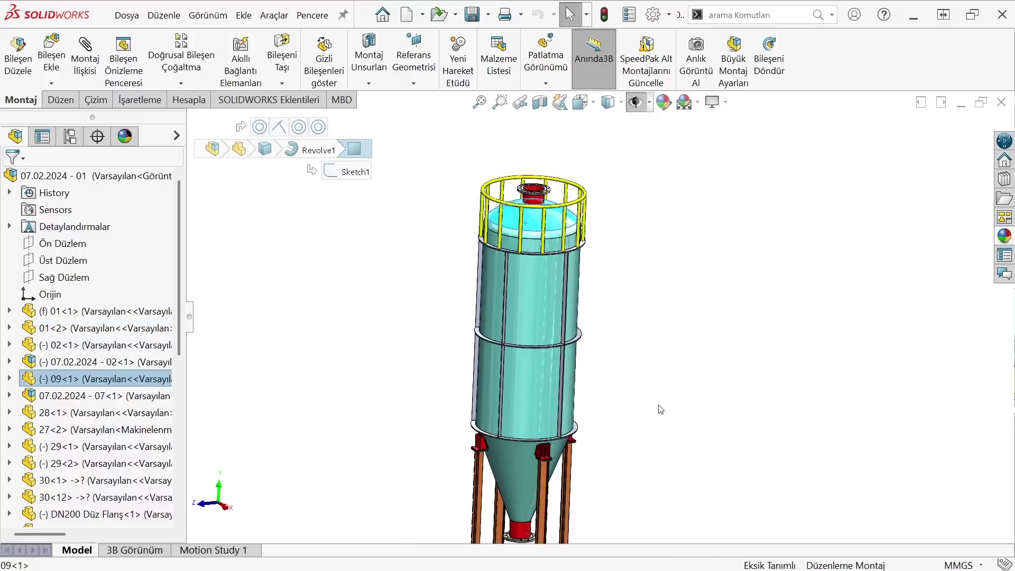
{"action": "scroll", "coordinate": [578, 460], "scroll_direction": "up", "scroll_amount": 2}
{"action": "scroll", "coordinate": [592, 385], "scroll_direction": "down", "scroll_amount": 5}
{"action": "mouse_move", "coordinate": [592, 385]}
{"action": "middle_mouse_down"}
{"action": "mouse_move", "coordinate": [568, 280]}
{"action": "mouse_move", "coordinate": [520, 313]}
{"action": "middle_mouse_up"}
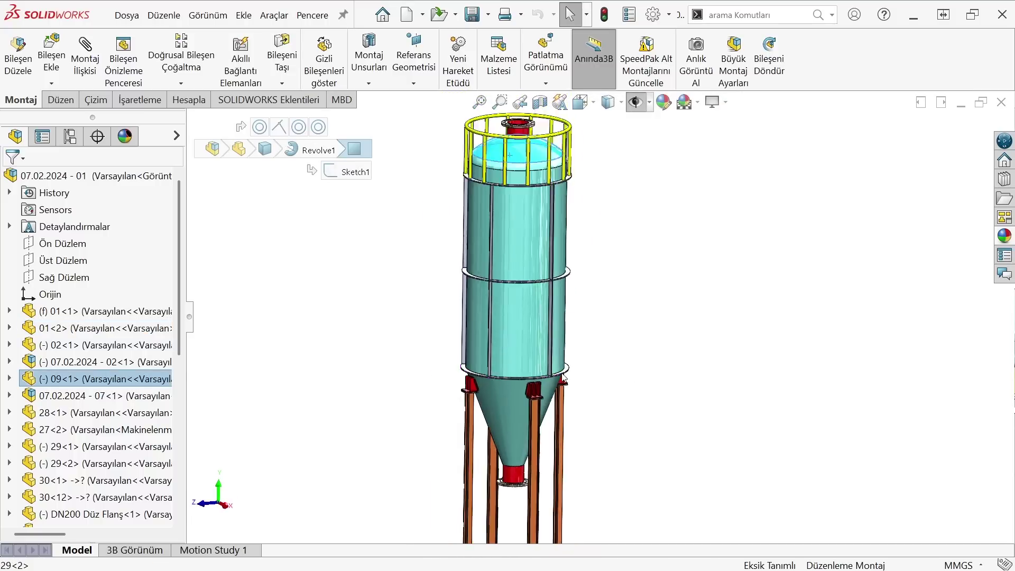
{"action": "scroll", "coordinate": [518, 352], "scroll_direction": "down", "scroll_amount": 2}
{"action": "mouse_move", "coordinate": [519, 352]}
{"action": "middle_mouse_down"}
{"action": "mouse_move", "coordinate": [551, 363]}
{"action": "mouse_move", "coordinate": [581, 395]}
{"action": "mouse_move", "coordinate": [402, 296]}
{"action": "middle_mouse_up"}
{"action": "scroll", "coordinate": [565, 389], "scroll_direction": "down", "scroll_amount": 2}
{"action": "scroll", "coordinate": [565, 390], "scroll_direction": "up", "scroll_amount": 3}
{"action": "left_click", "coordinate": [380, 294]}
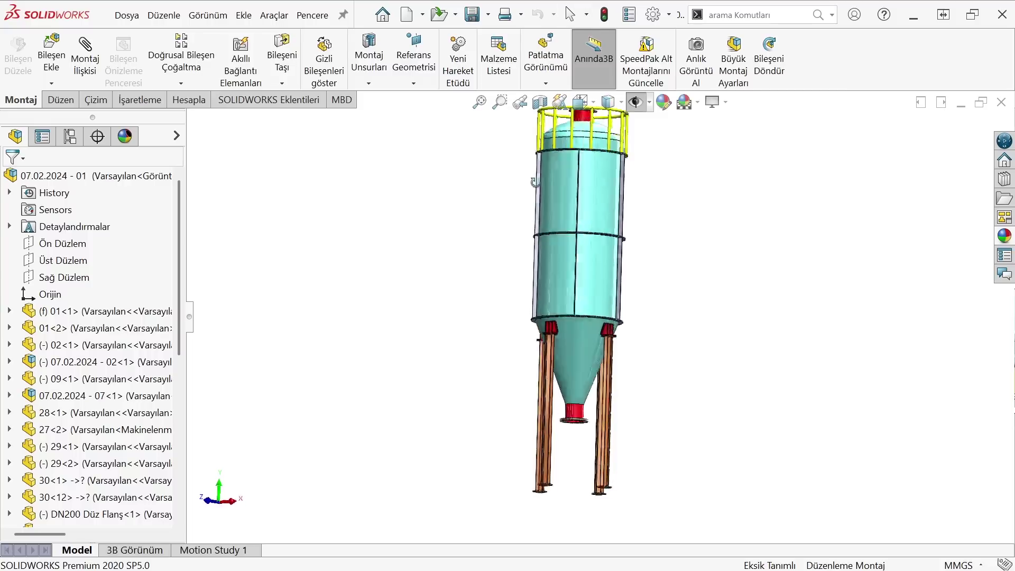
{"action": "mouse_move", "coordinate": [538, 289]}
{"action": "middle_mouse_down"}
{"action": "mouse_move", "coordinate": [575, 195]}
{"action": "mouse_move", "coordinate": [583, 260]}
{"action": "middle_mouse_up"}
{"action": "scroll", "coordinate": [575, 195], "scroll_direction": "down", "scroll_amount": 2}
{"action": "scroll", "coordinate": [575, 195], "scroll_direction": "up", "scroll_amount": 2}
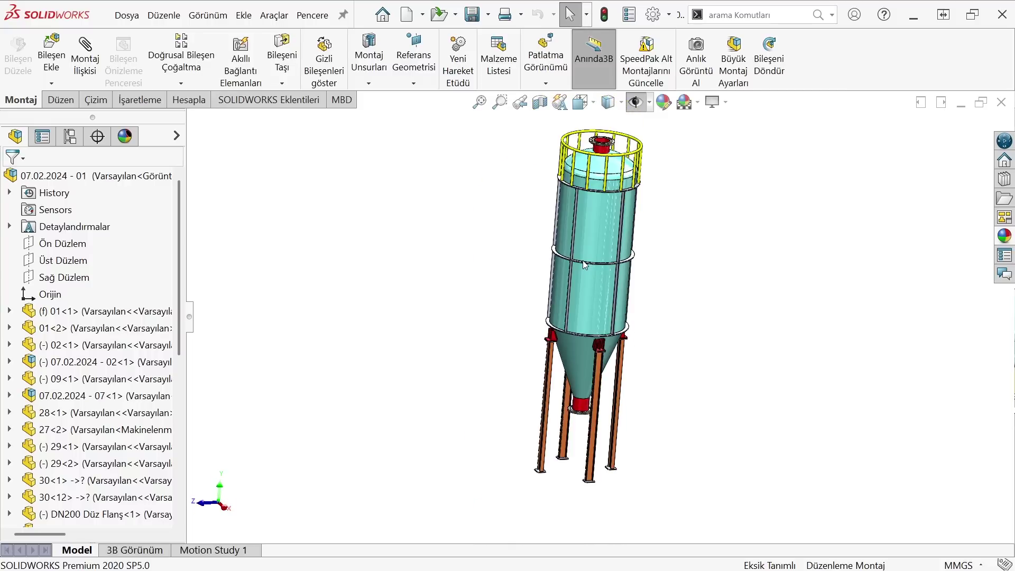